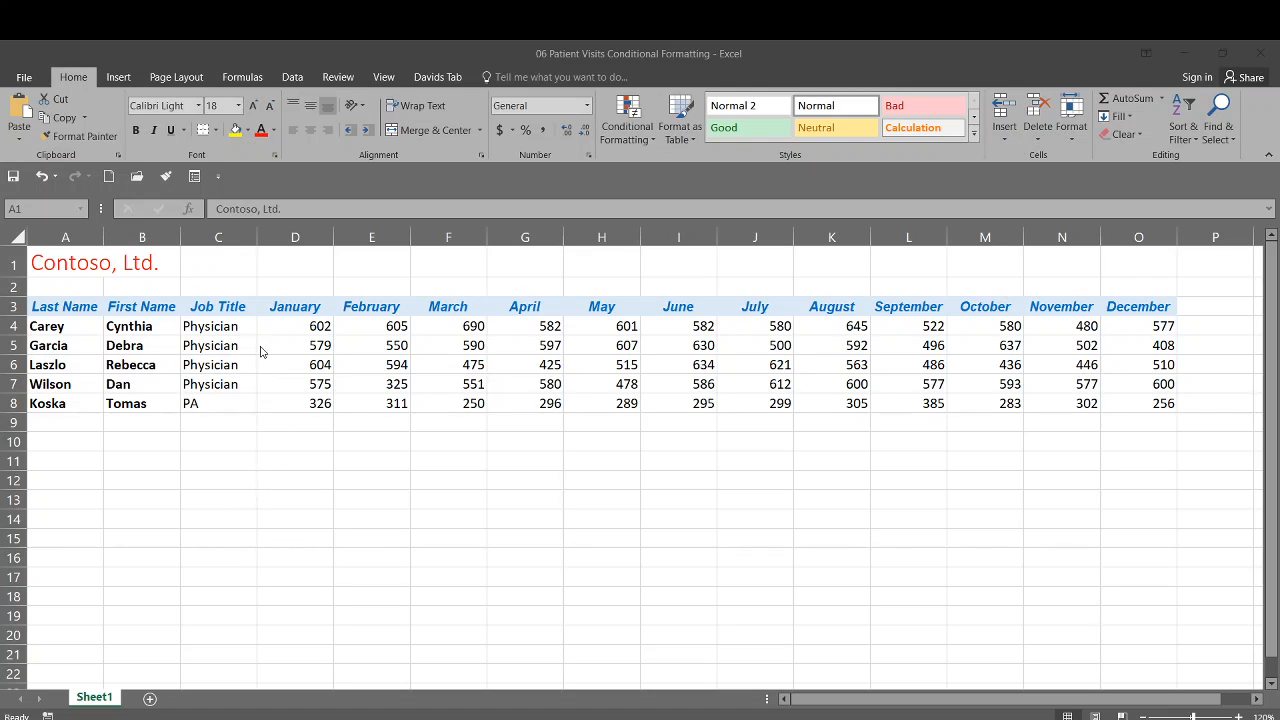
Highlight the monthly visit values in D4:O8 that are greater than 600 with Light Red Fill with Dark Red Text.
{"action": "left_click_drag", "start_coordinate": [280, 323], "coordinate": [1122, 410]}
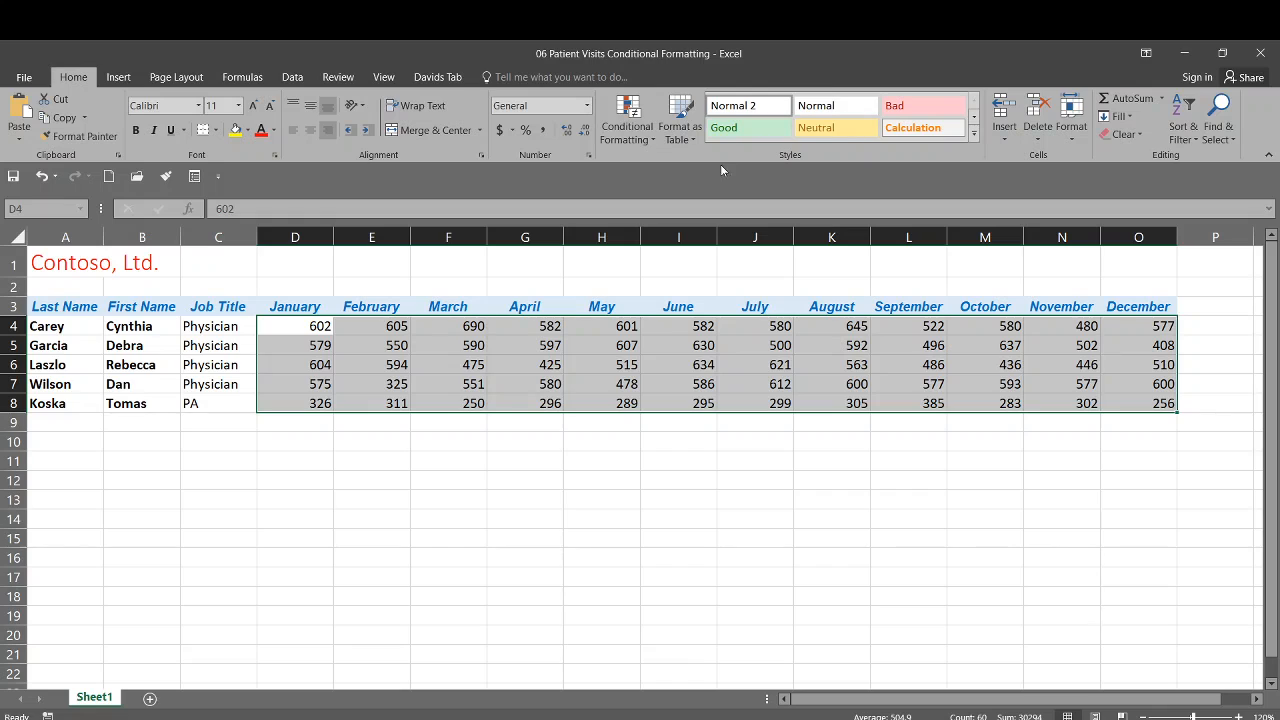
{"action": "left_click", "coordinate": [636, 134]}
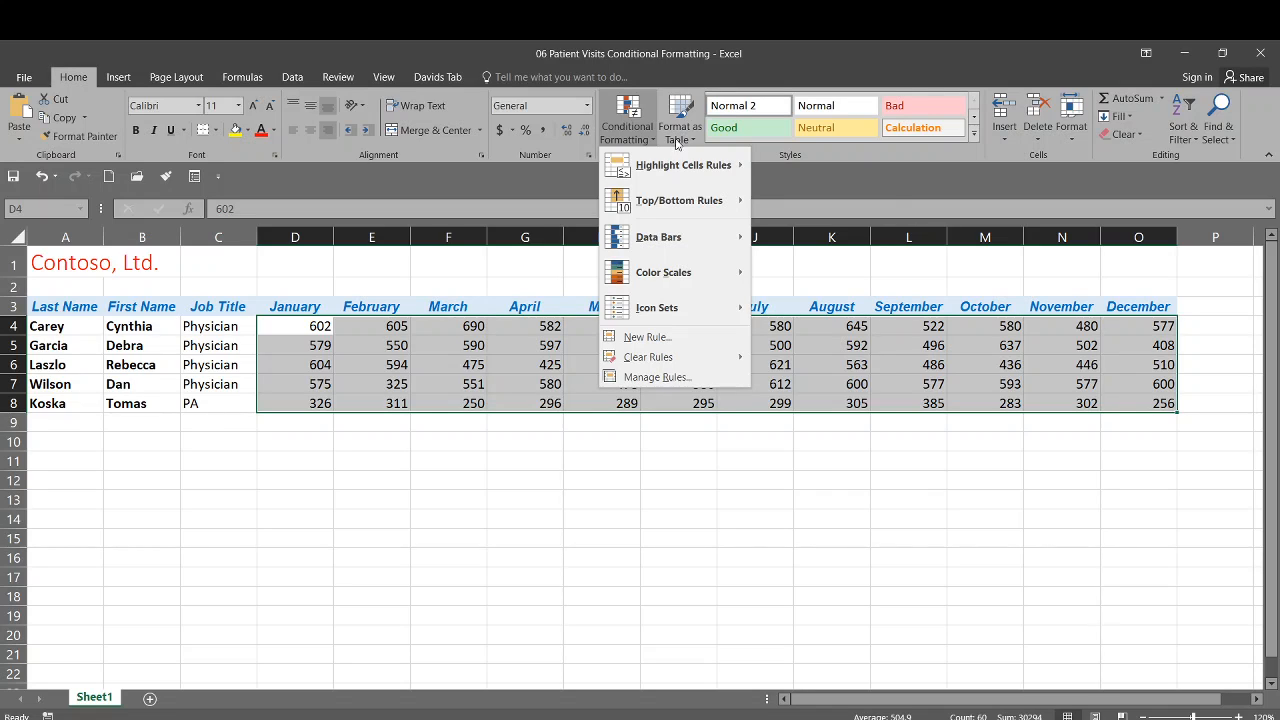
{"action": "mouse_move", "coordinate": [682, 172]}
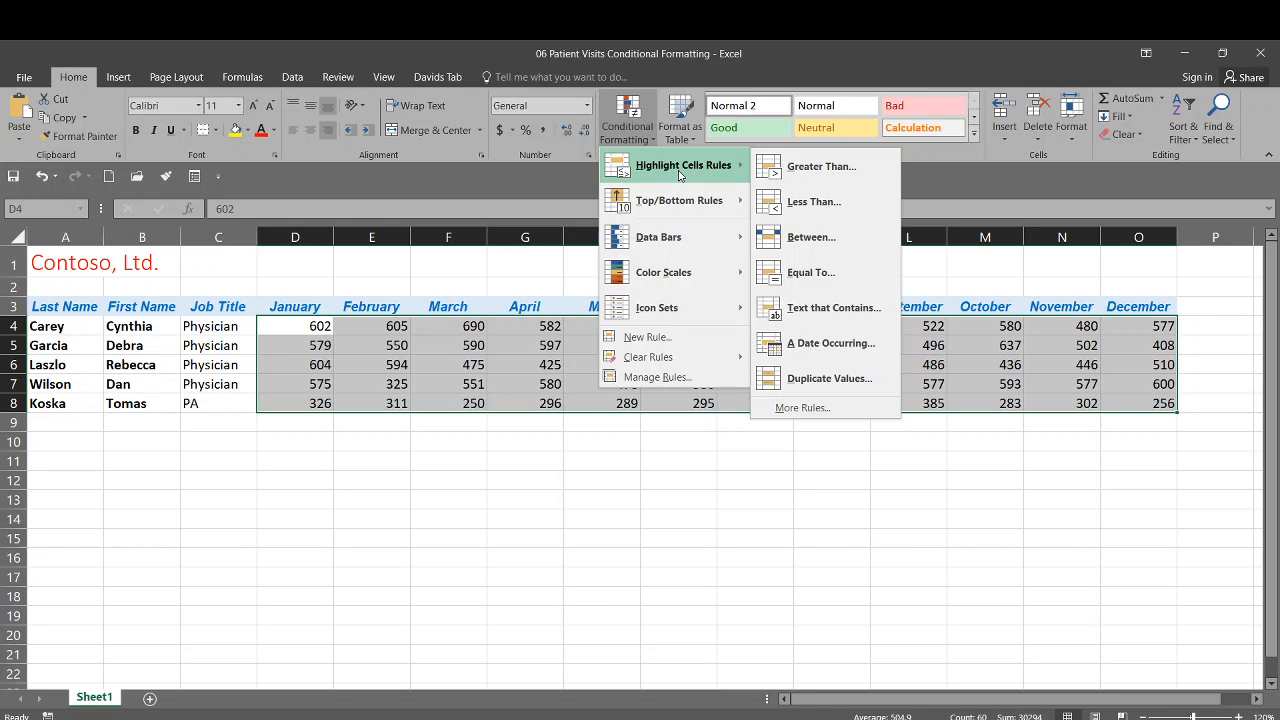
{"action": "left_click", "coordinate": [824, 167]}
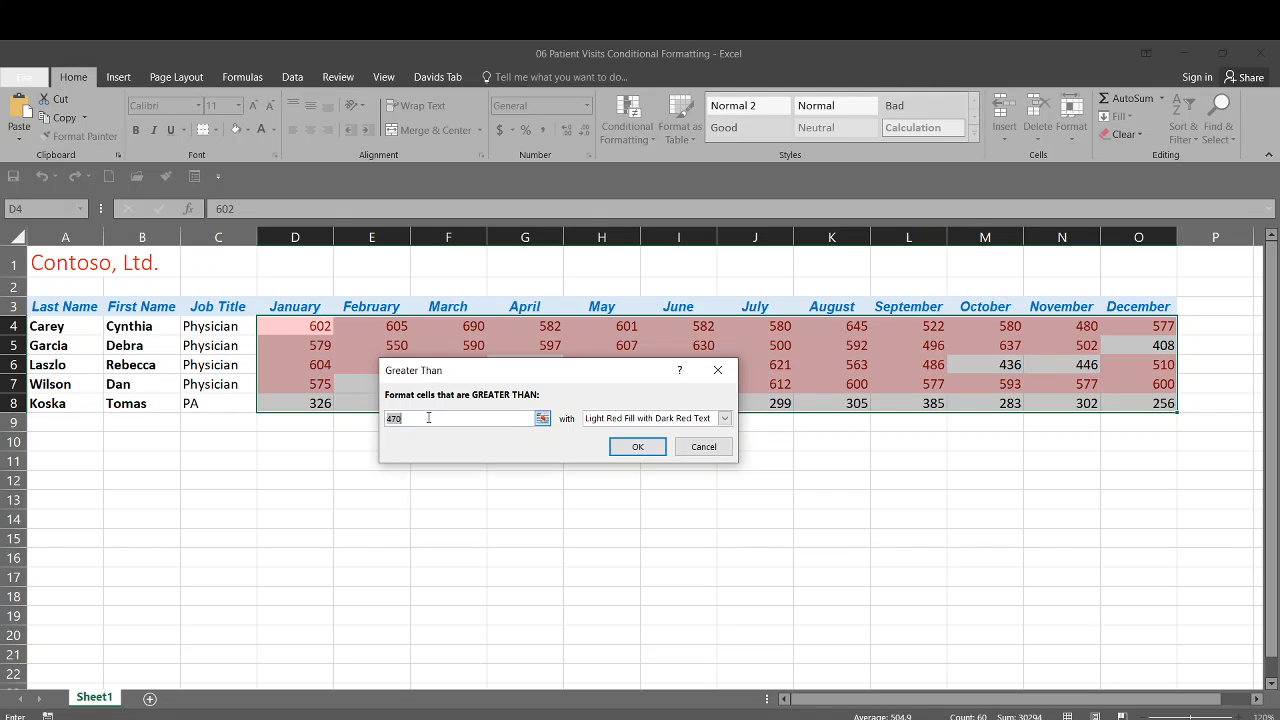
{"action": "type", "text": "600"}
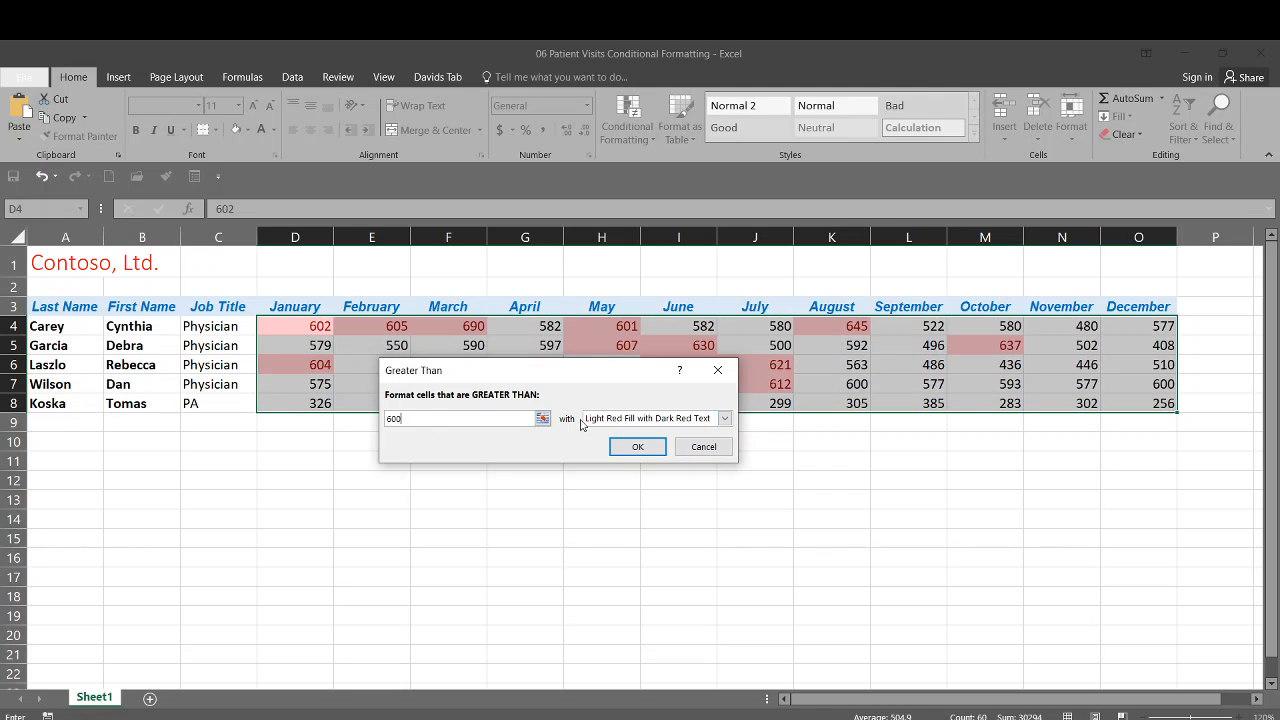
{"action": "left_click", "coordinate": [726, 419]}
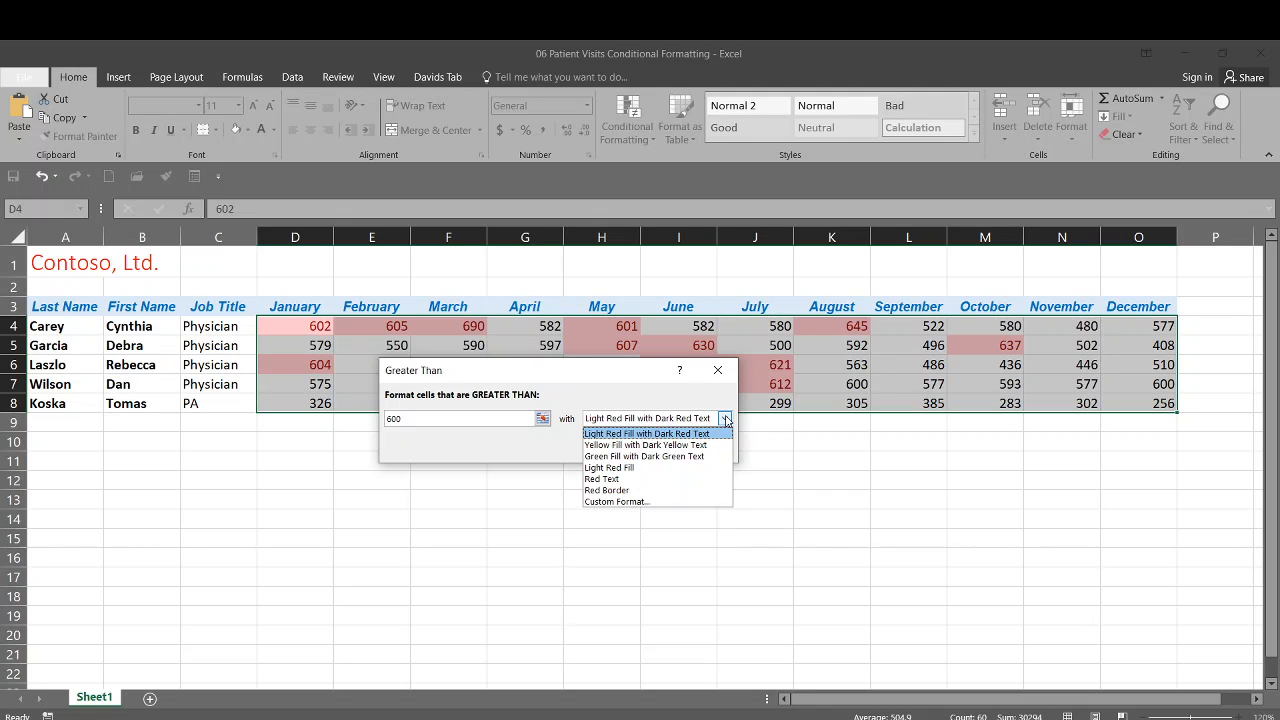
{"action": "left_click", "coordinate": [658, 435]}
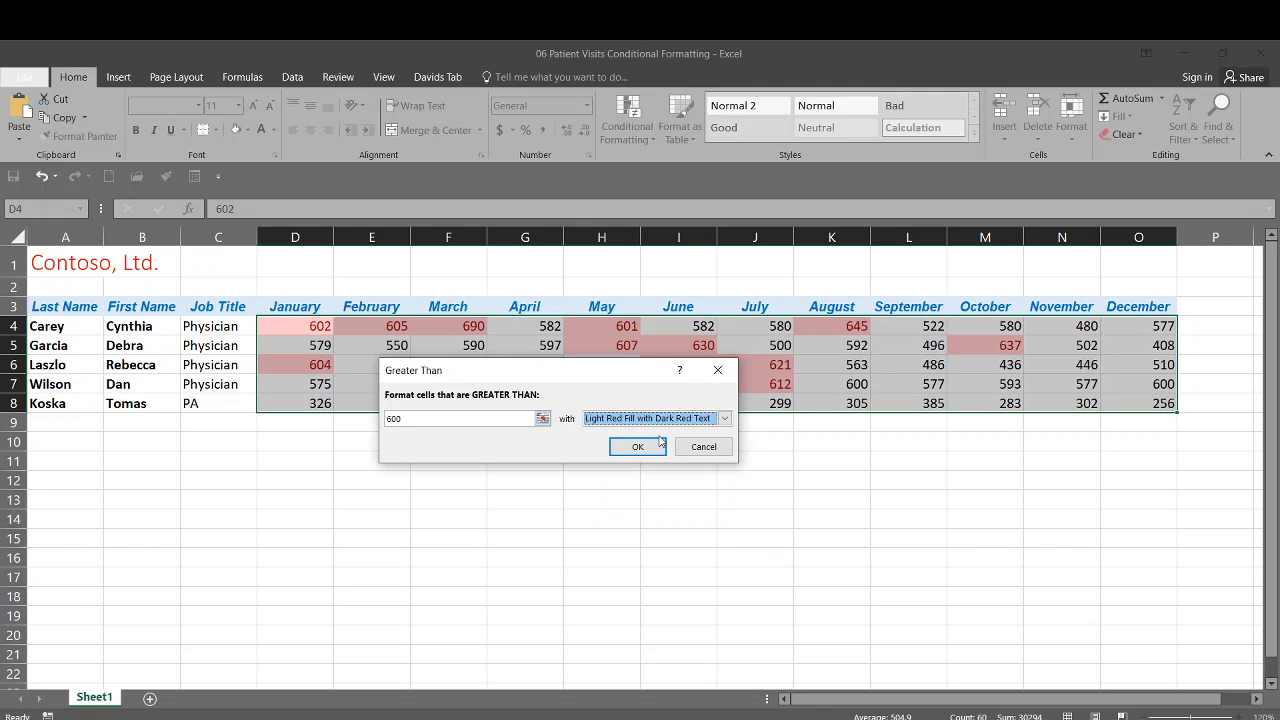
{"action": "left_click", "coordinate": [648, 447]}
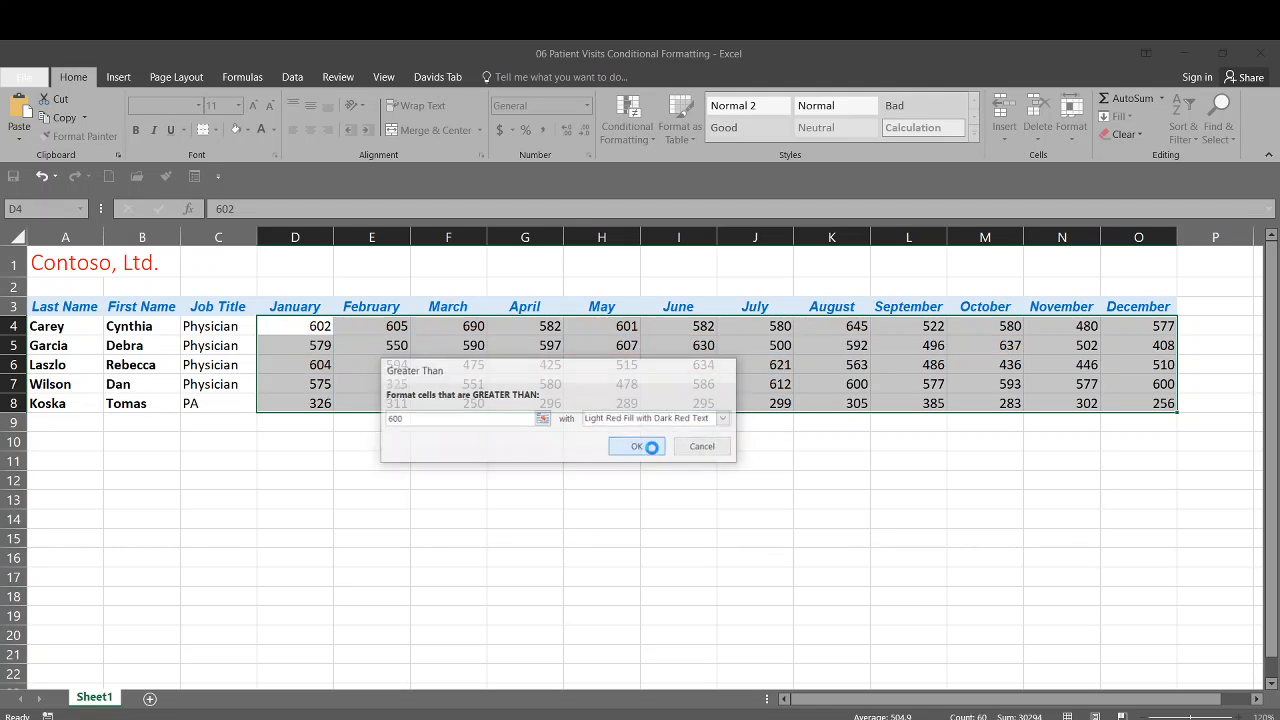
{"action": "left_click", "coordinate": [558, 487]}
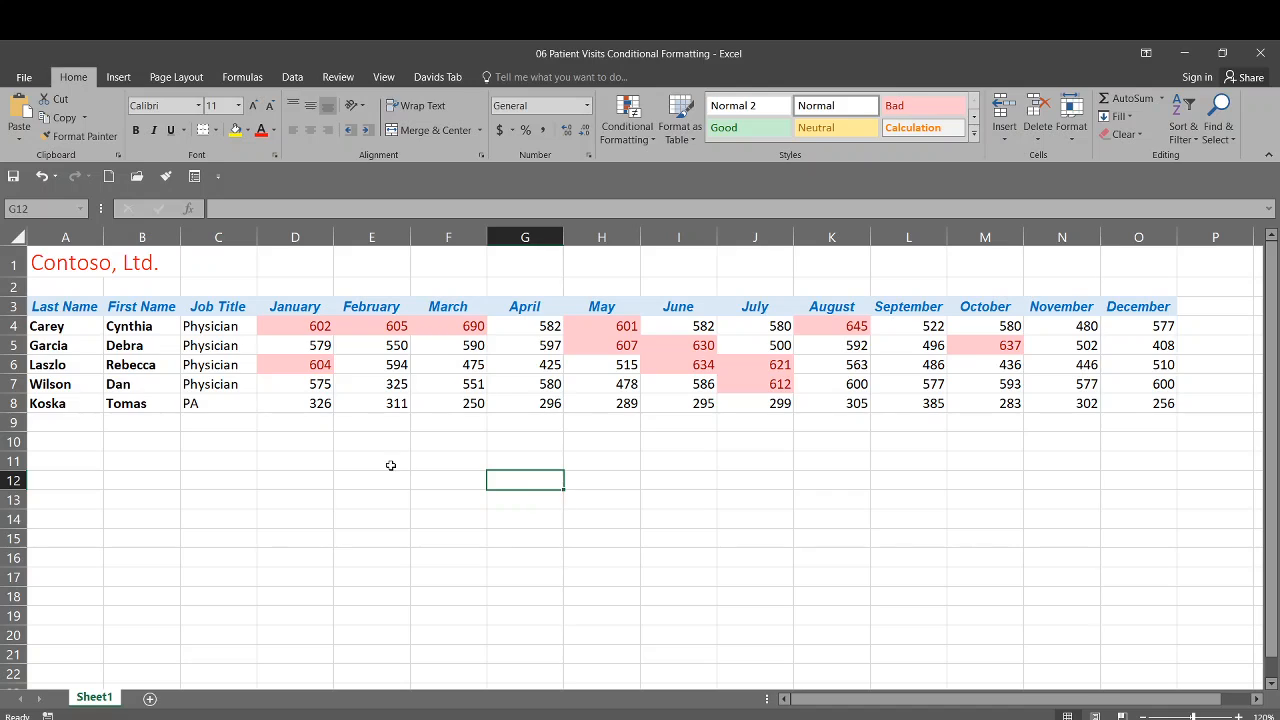
{"action": "left_click", "coordinate": [360, 480]}
{"action": "left_click", "coordinate": [299, 457]}
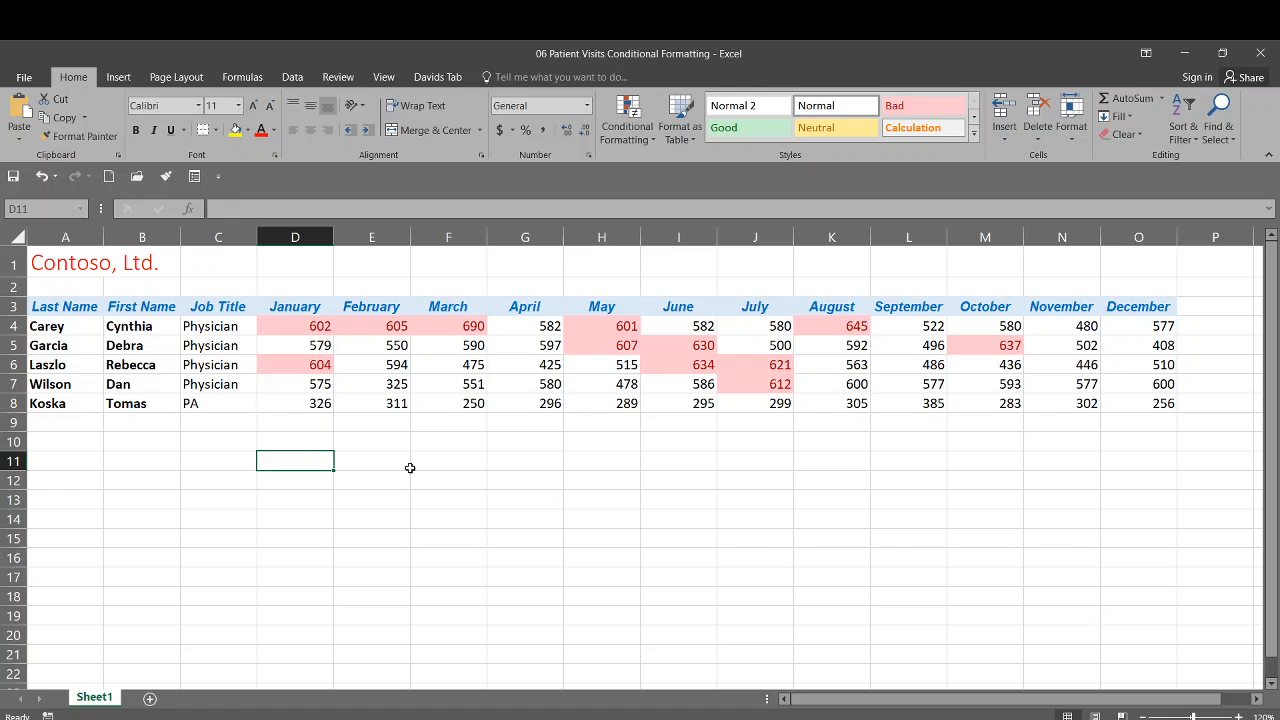
Clear the conditional formatting rules from the monthly visit values in D4:O8.
{"action": "left_click", "coordinate": [286, 326]}
{"action": "left_click_drag", "start_coordinate": [286, 326], "coordinate": [1145, 414]}
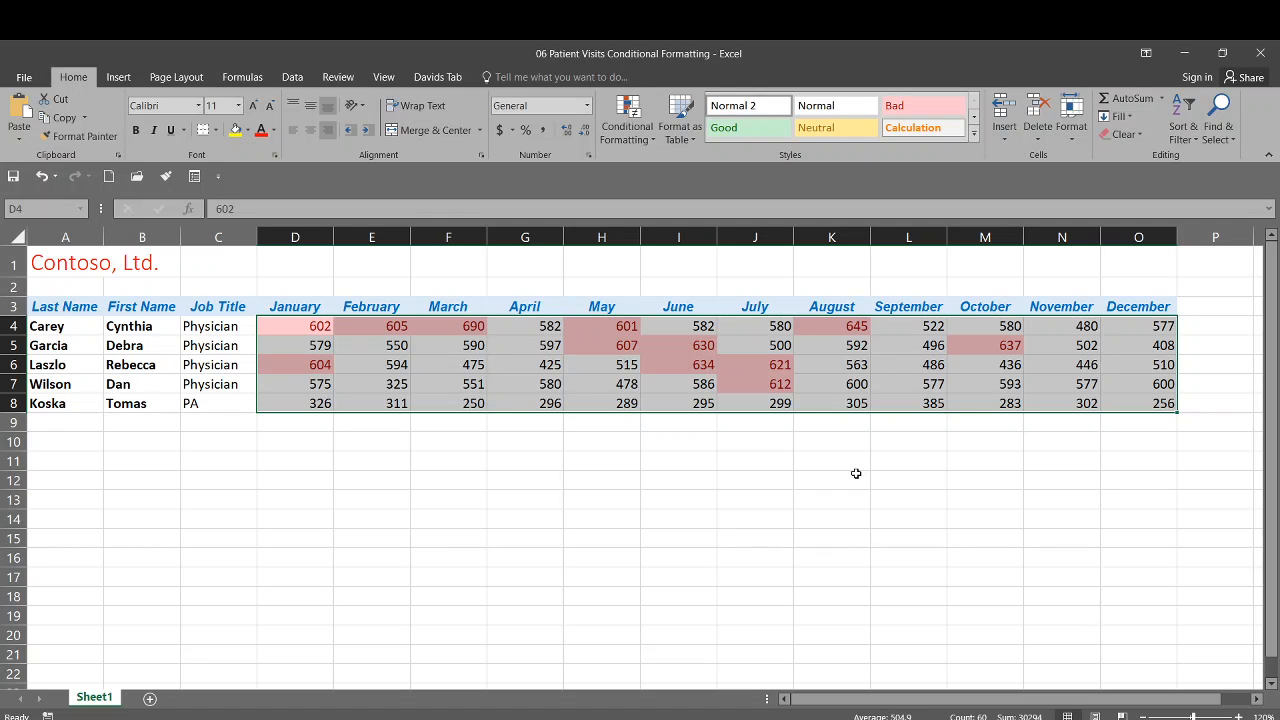
{"action": "left_click", "coordinate": [629, 138]}
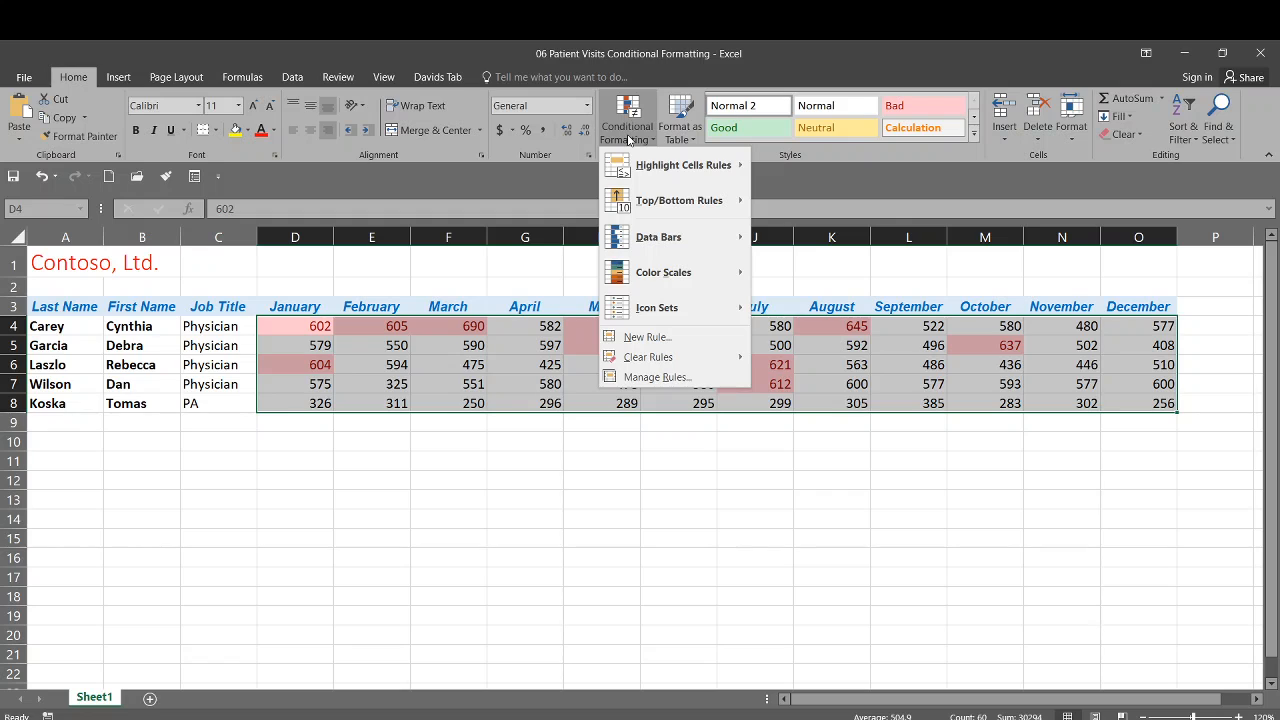
{"action": "mouse_move", "coordinate": [674, 170]}
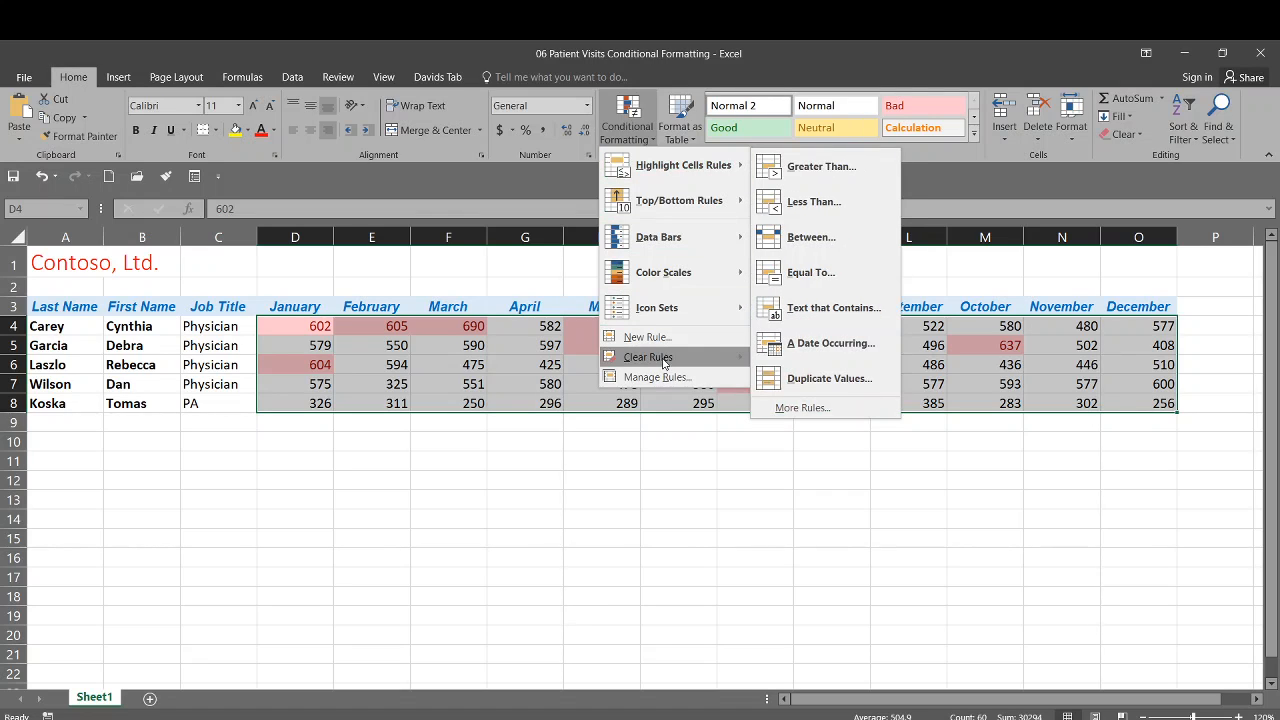
{"action": "mouse_move", "coordinate": [677, 360]}
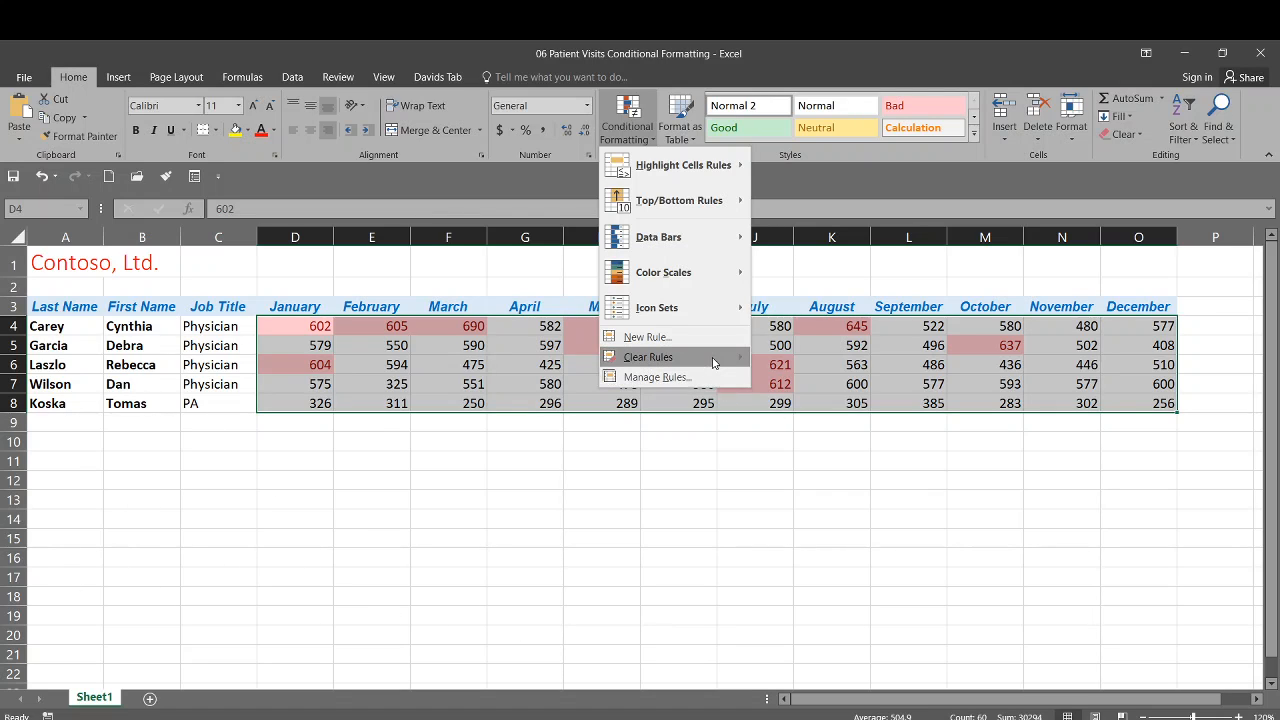
{"action": "left_click", "coordinate": [788, 358]}
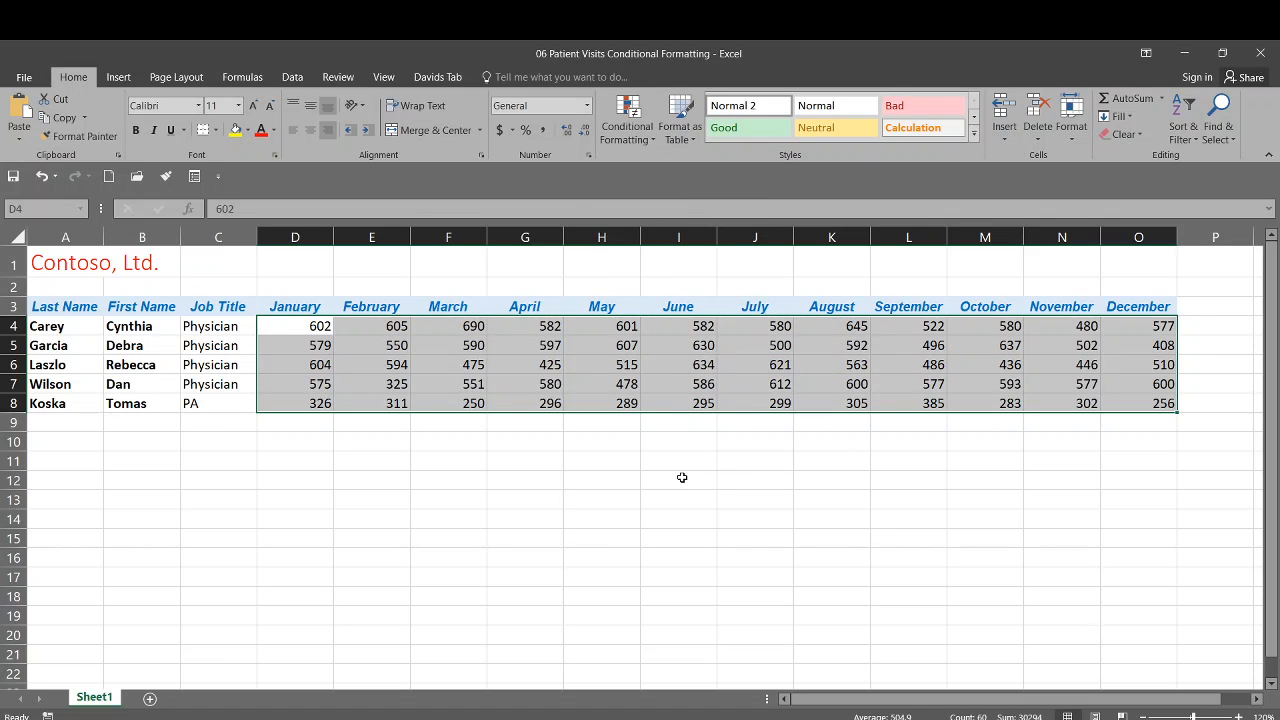
Start a new conditional formatting rule for D4:O8 that formats only values ranked in the top 10% of the selected range.
{"action": "left_click", "coordinate": [633, 138]}
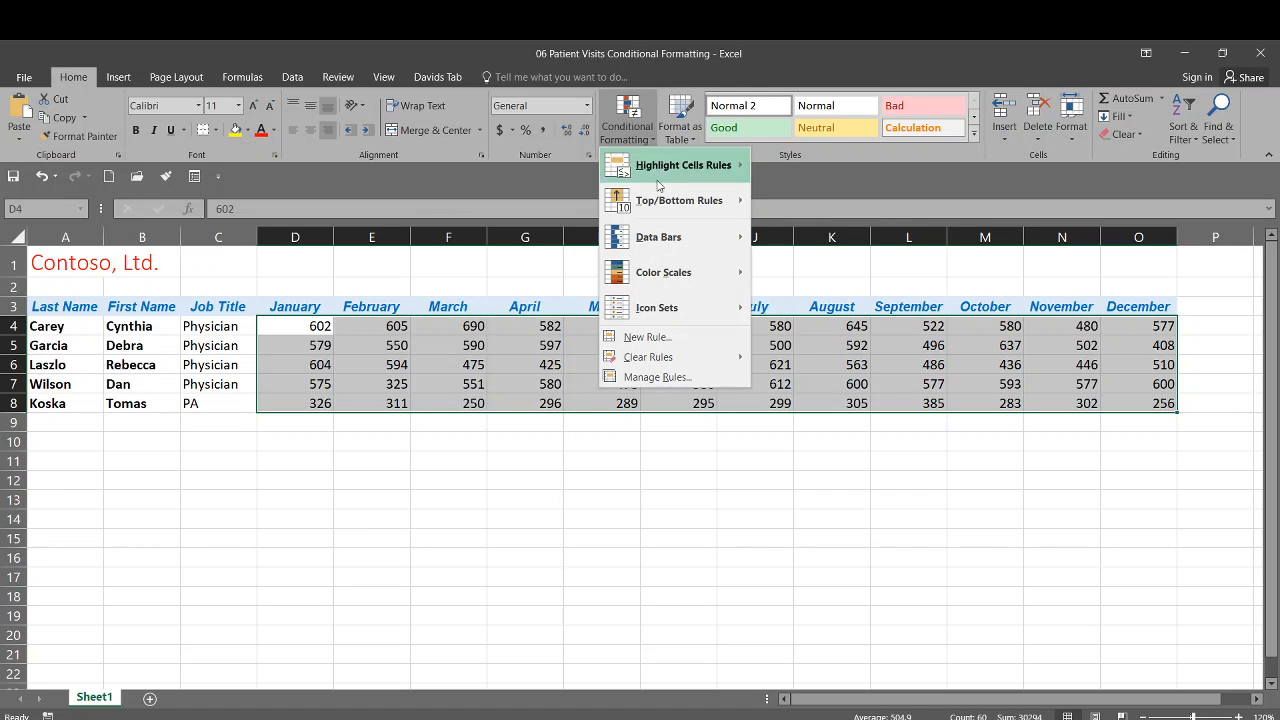
{"action": "left_click", "coordinate": [661, 380]}
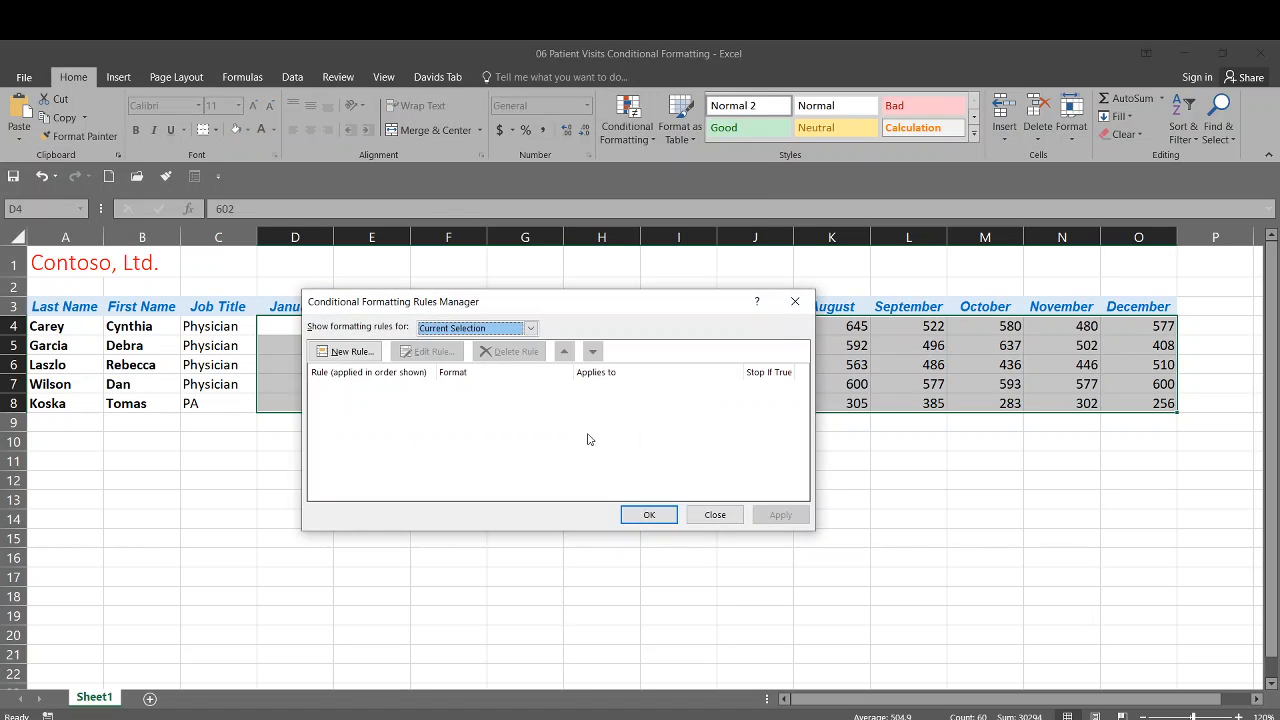
{"action": "left_click_drag", "start_coordinate": [538, 311], "coordinate": [668, 340]}
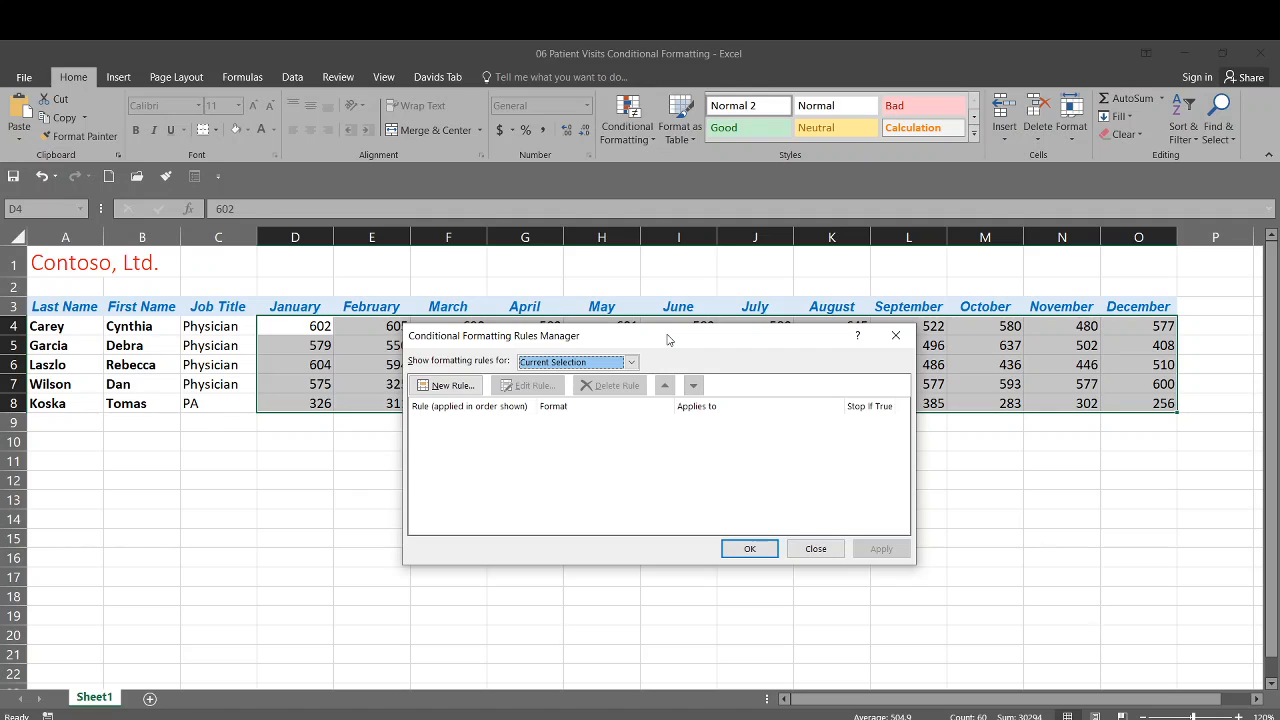
{"action": "left_click", "coordinate": [459, 390]}
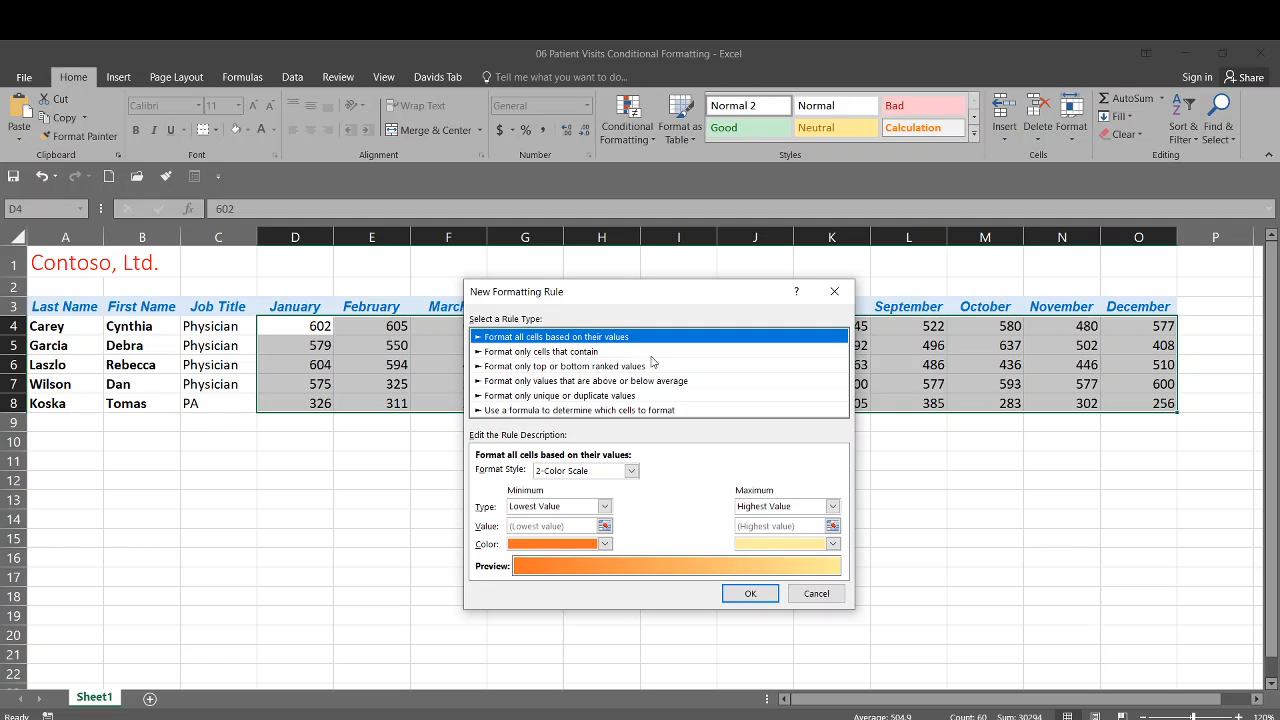
{"action": "left_click", "coordinate": [603, 367]}
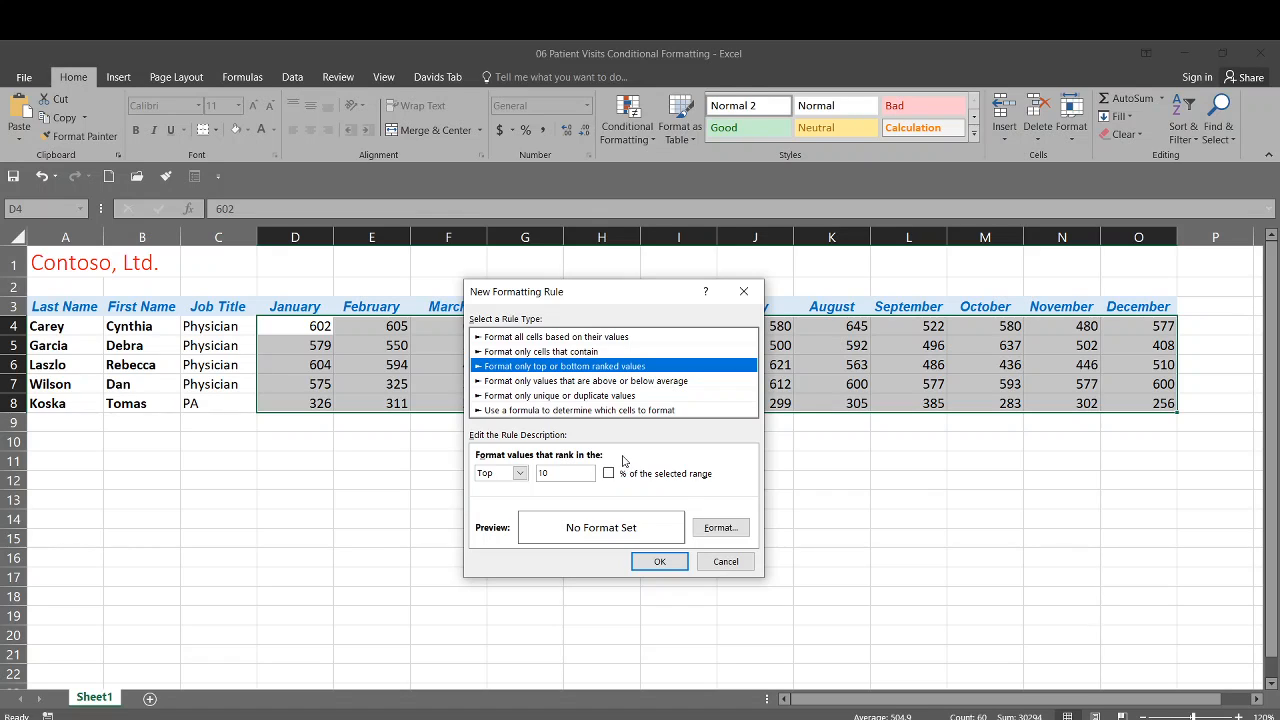
{"action": "left_click", "coordinate": [521, 474]}
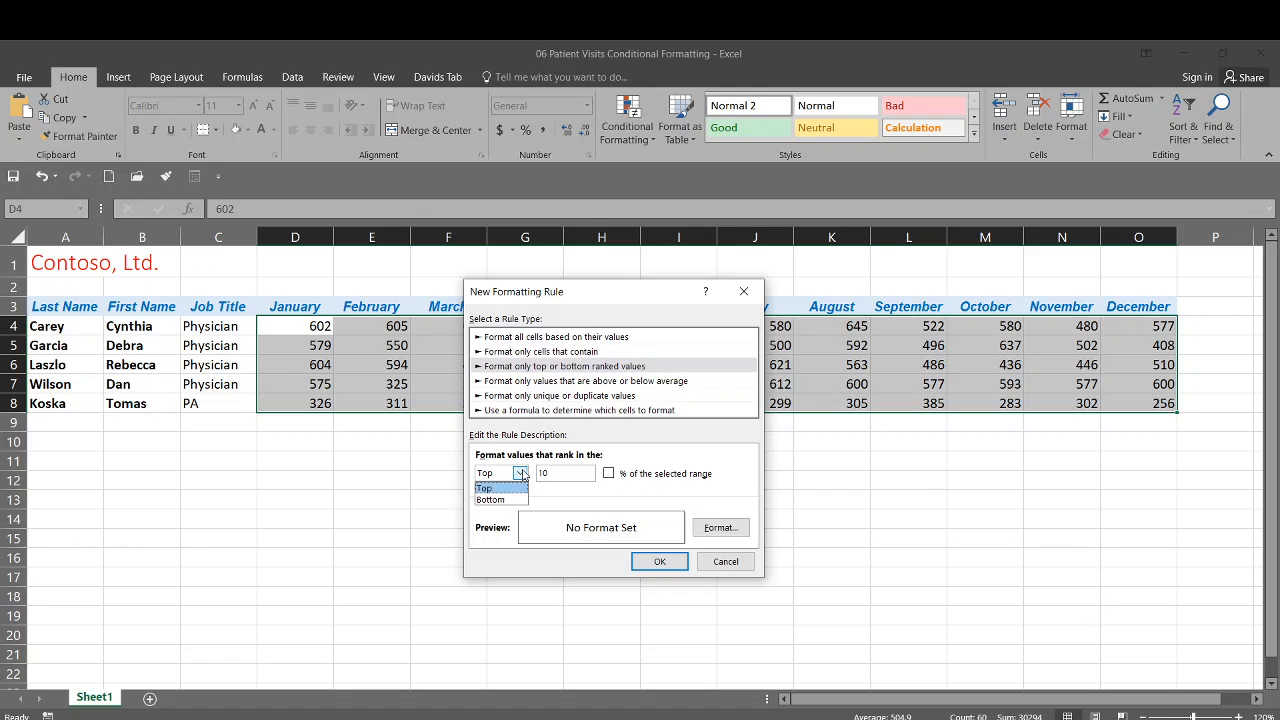
{"action": "left_click", "coordinate": [521, 474]}
{"action": "left_click", "coordinate": [608, 473]}
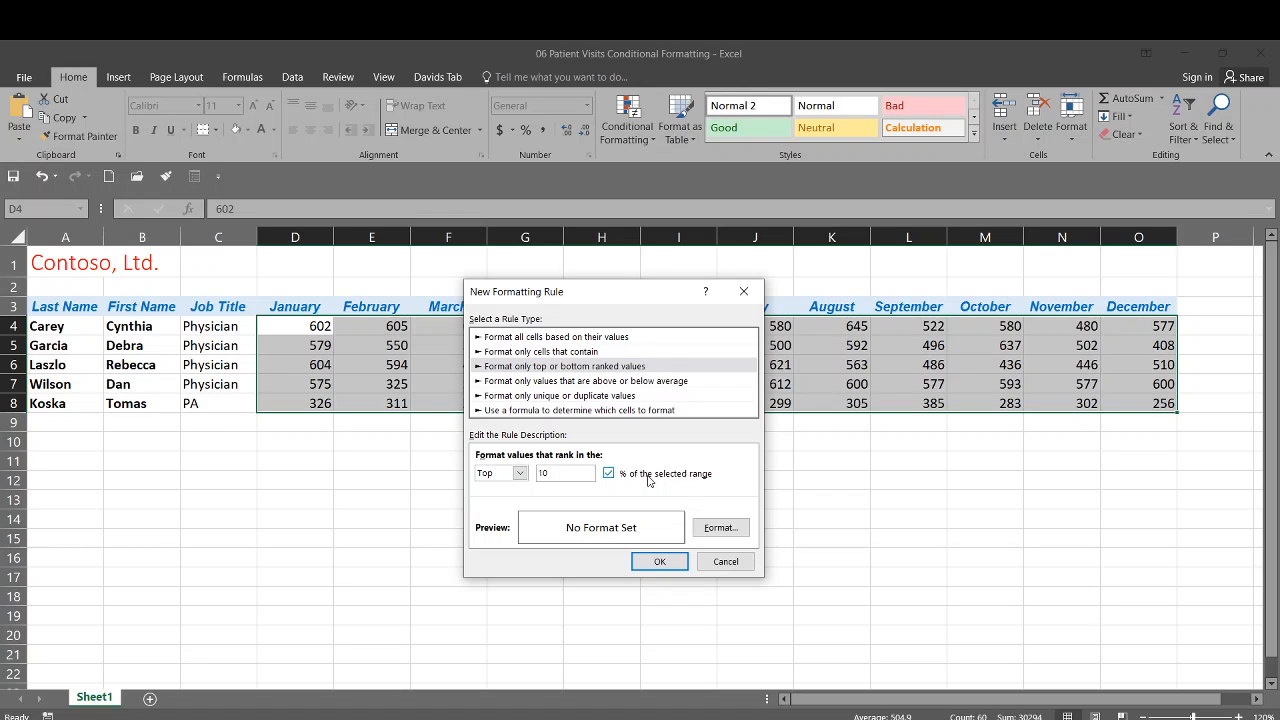
Open the rule's format settings and try orange, red and a pink standard color as the cell fill.
{"action": "left_click", "coordinate": [735, 530]}
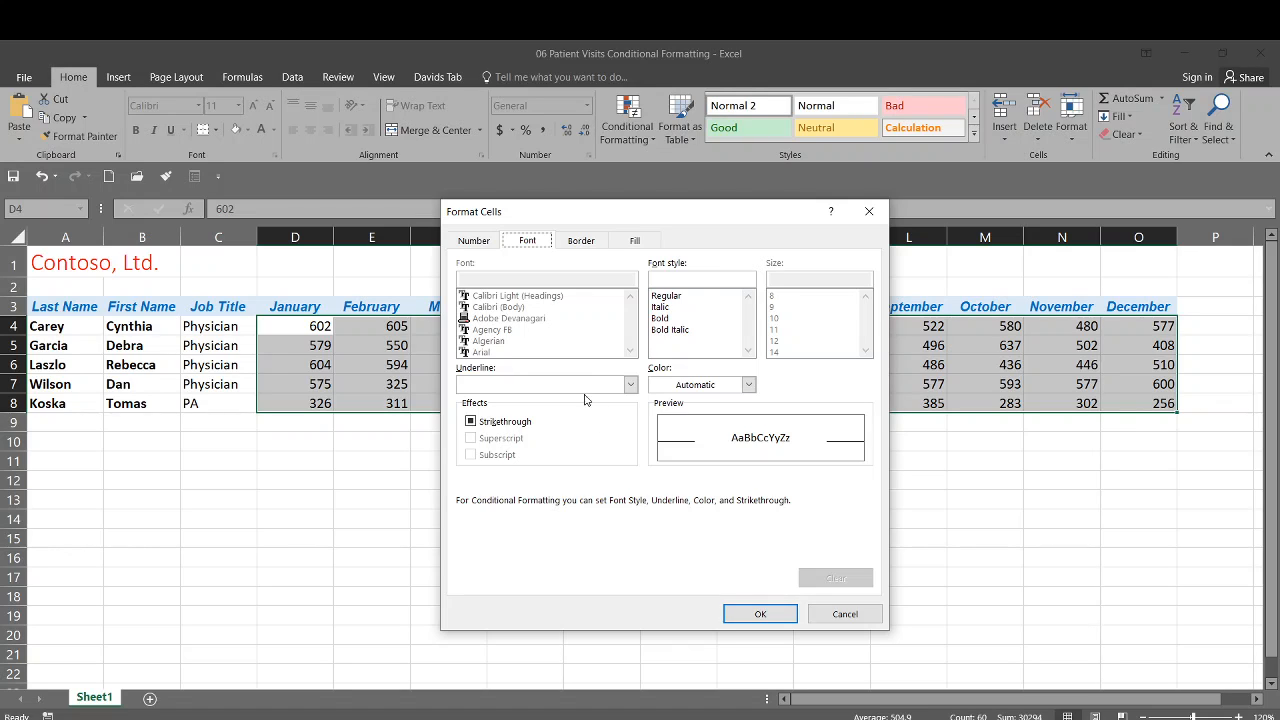
{"action": "left_click", "coordinate": [638, 241]}
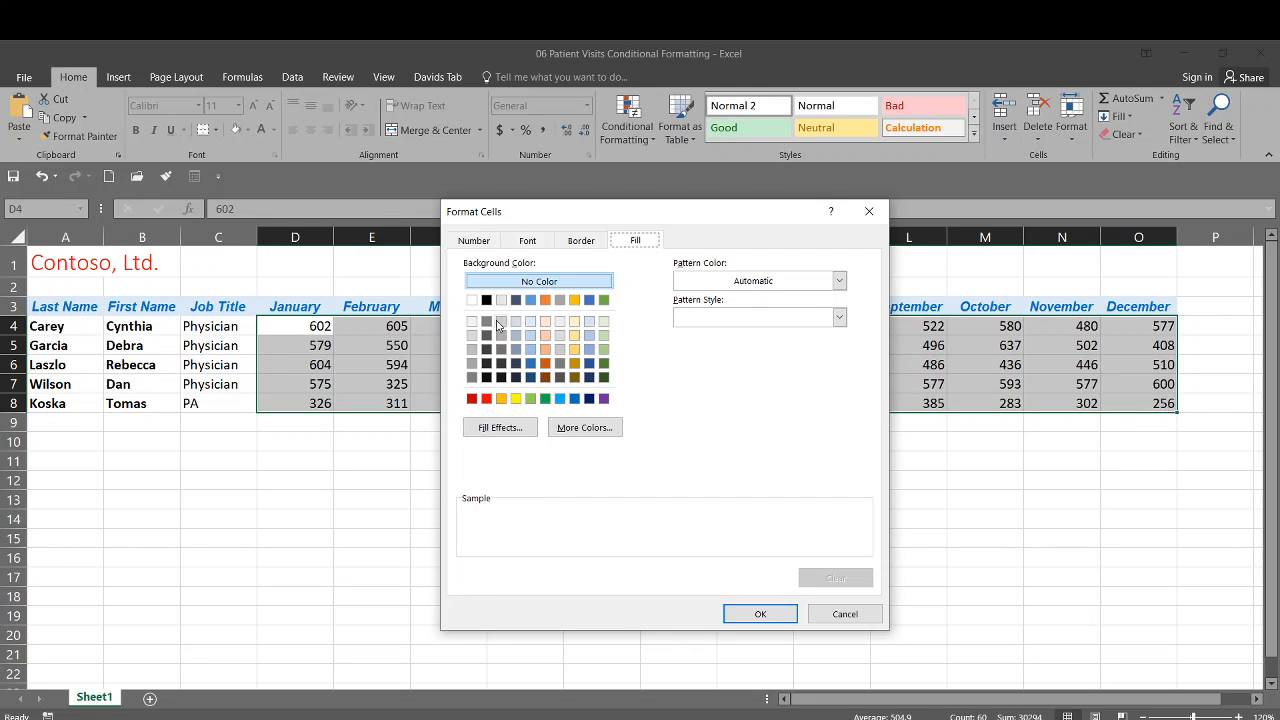
{"action": "left_click", "coordinate": [547, 301]}
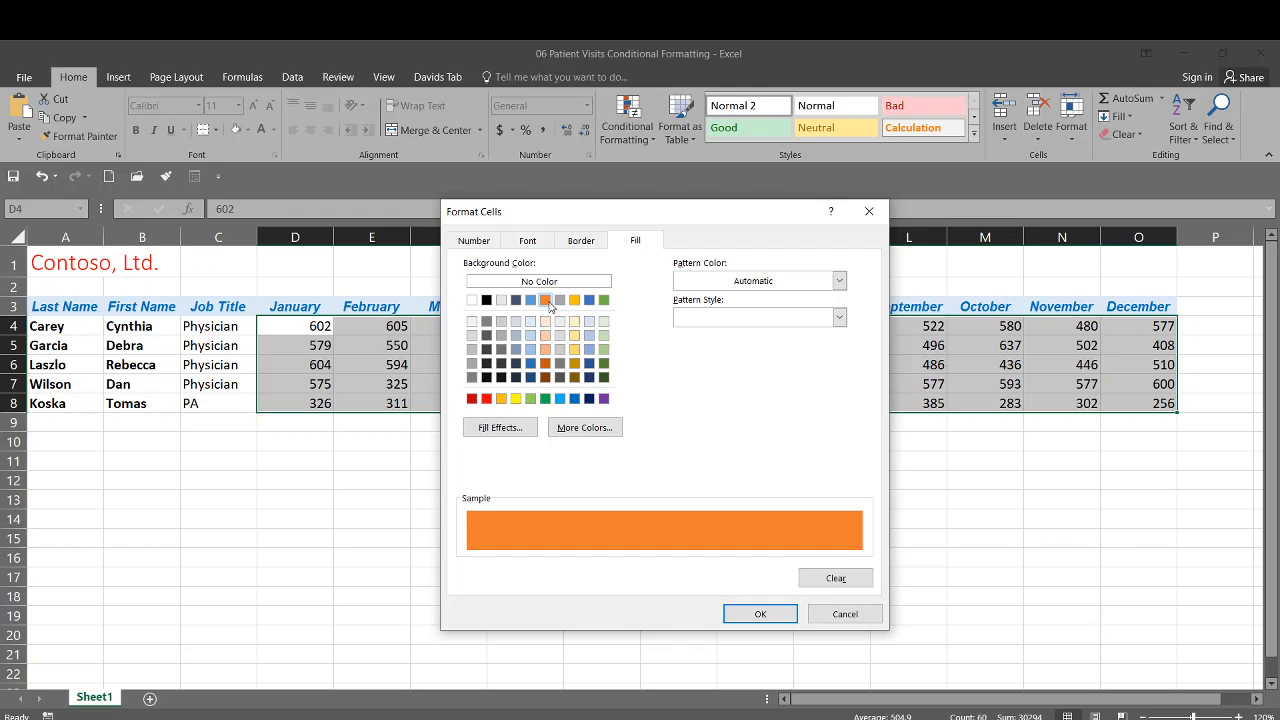
{"action": "left_click", "coordinate": [487, 399]}
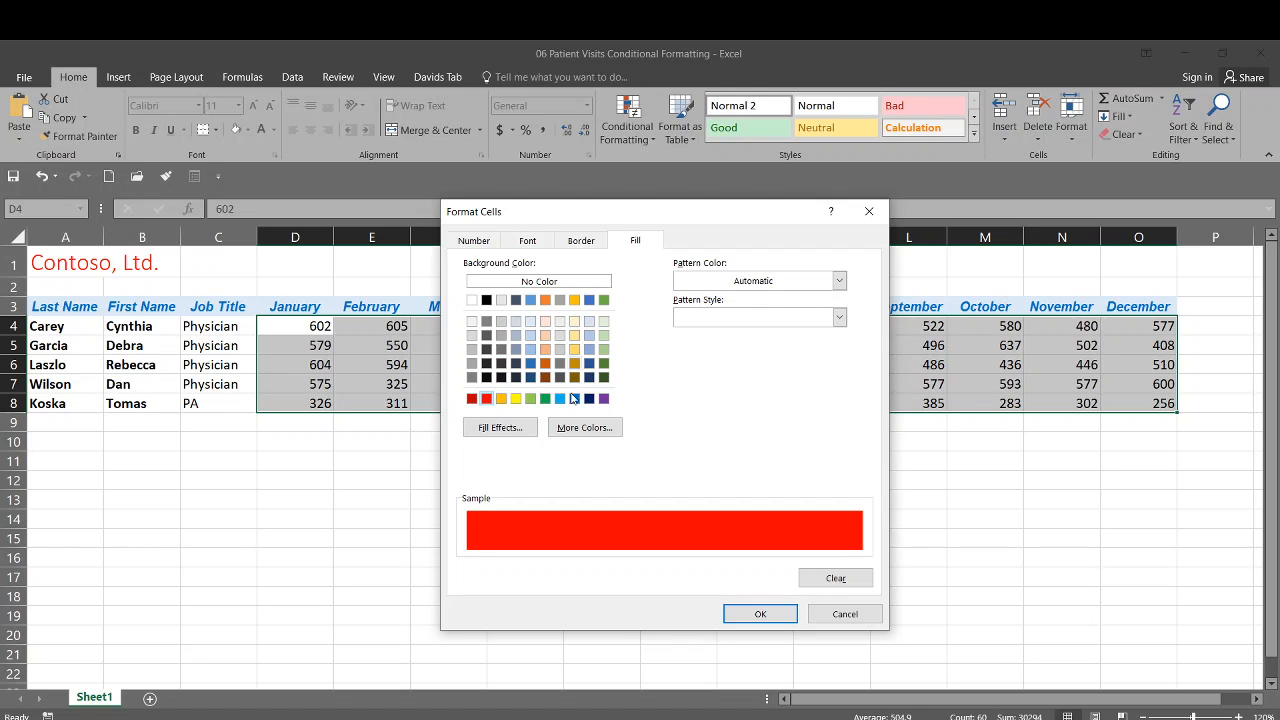
{"action": "left_click", "coordinate": [585, 428]}
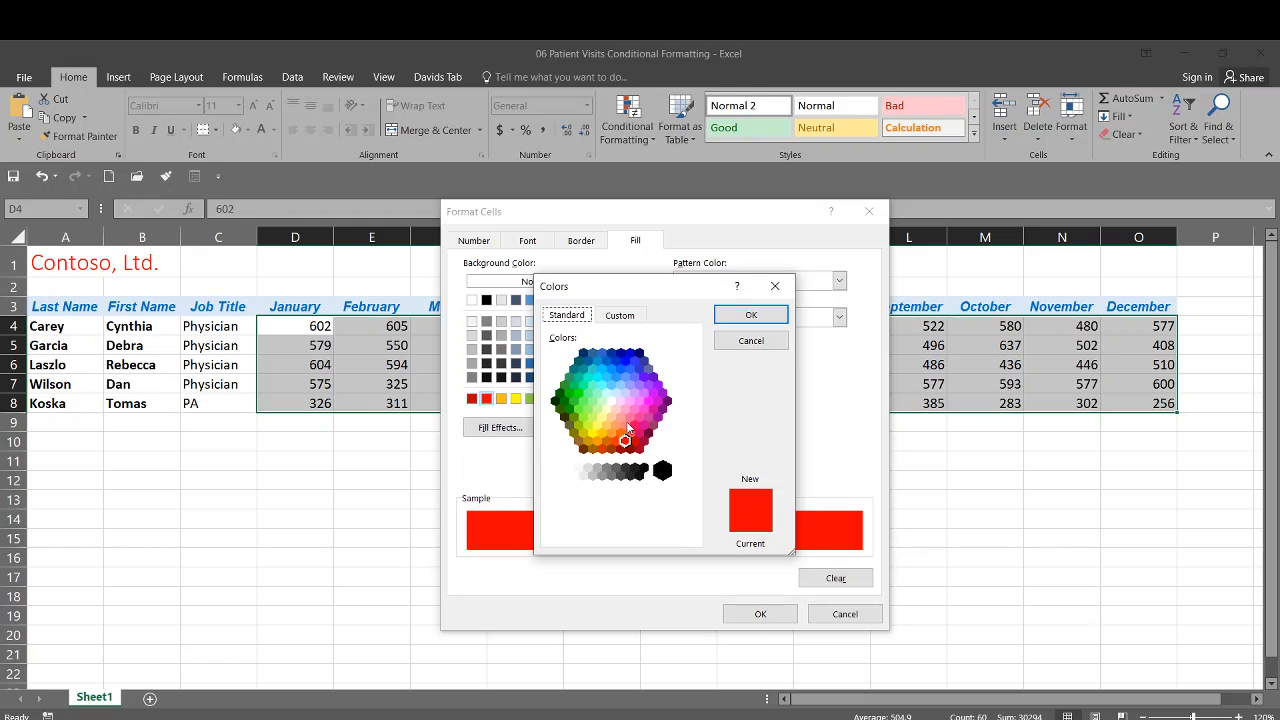
{"action": "left_click", "coordinate": [629, 418]}
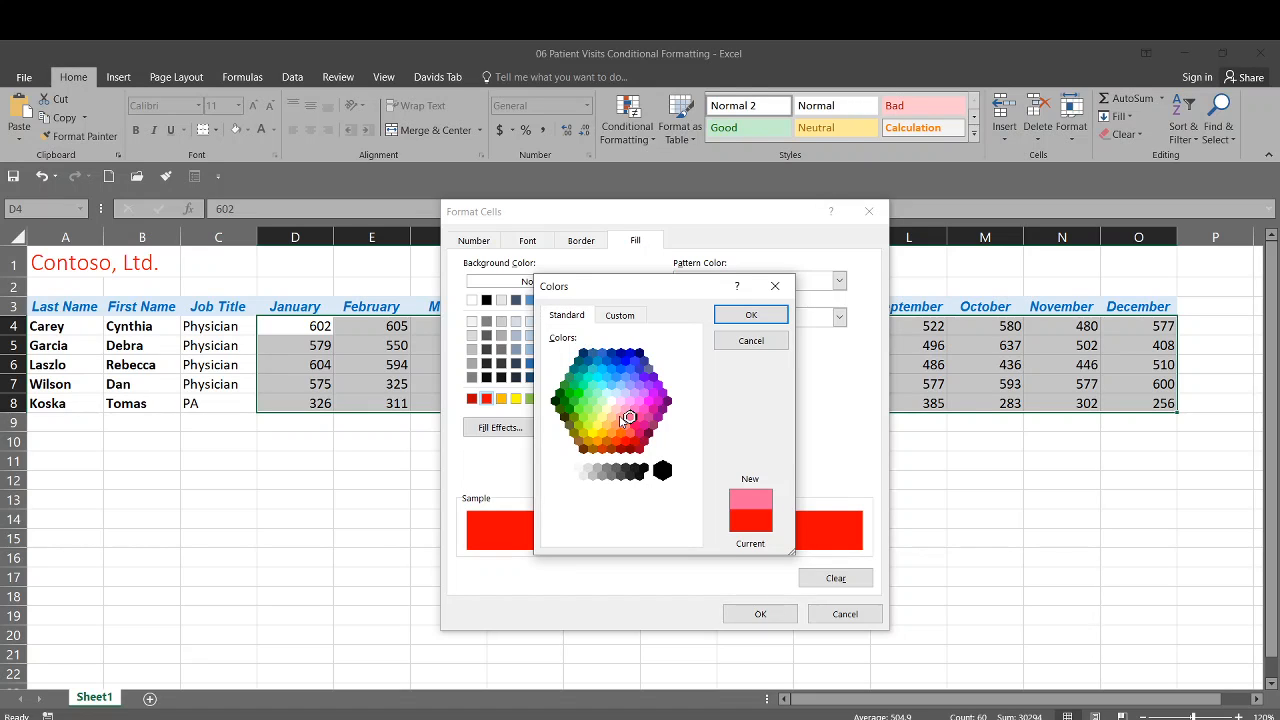
{"action": "left_click", "coordinate": [749, 318]}
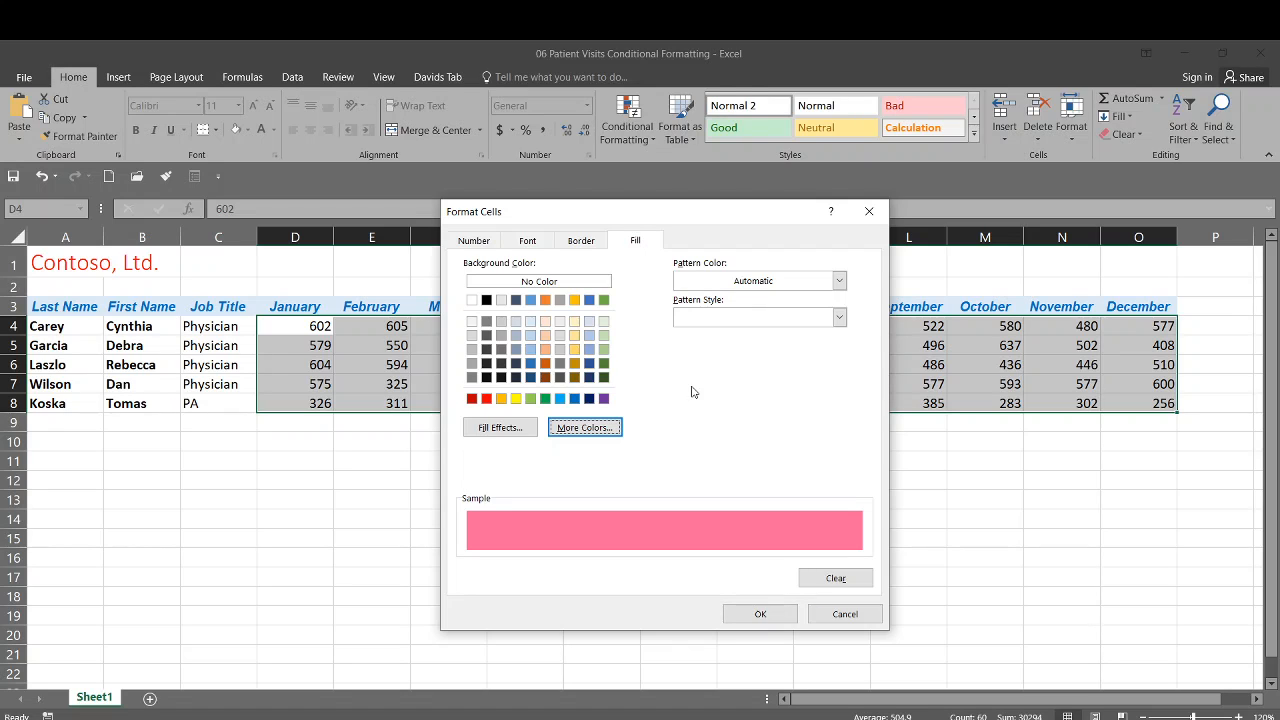
Try a light orange fill for the rule and view its custom color values without changing them.
{"action": "left_click", "coordinate": [545, 350]}
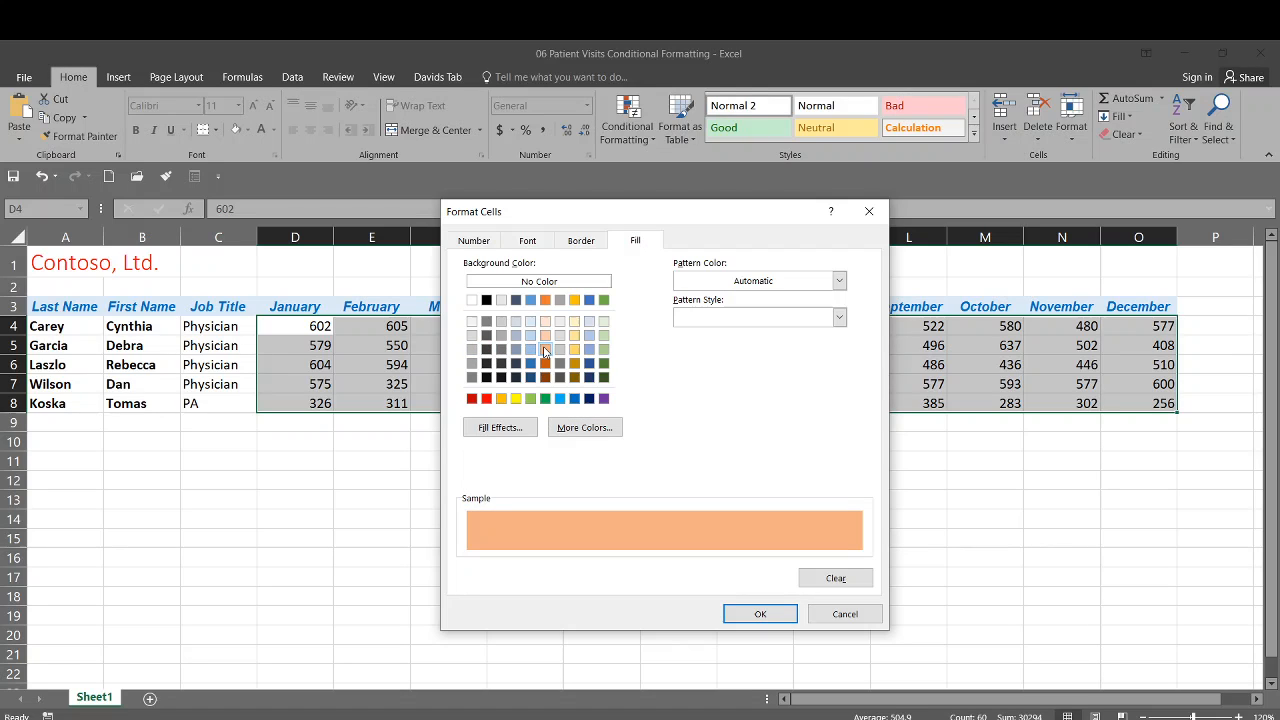
{"action": "left_click", "coordinate": [588, 428]}
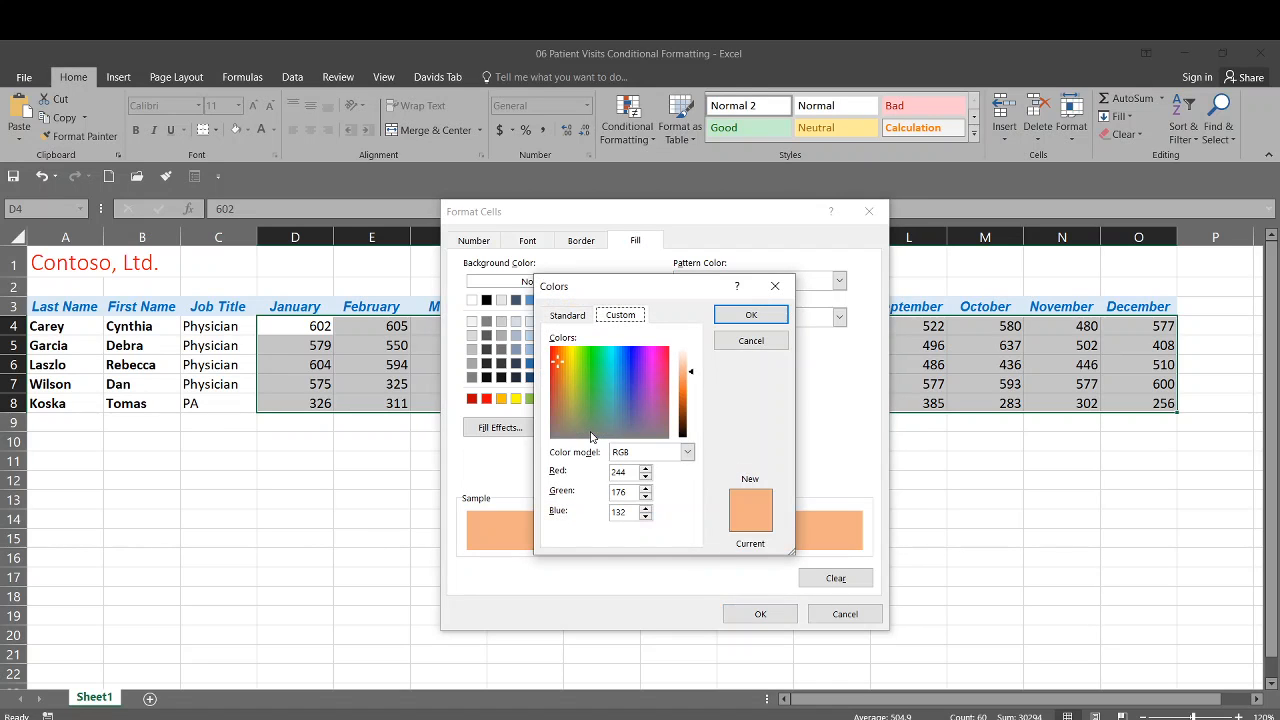
{"action": "left_click", "coordinate": [751, 341]}
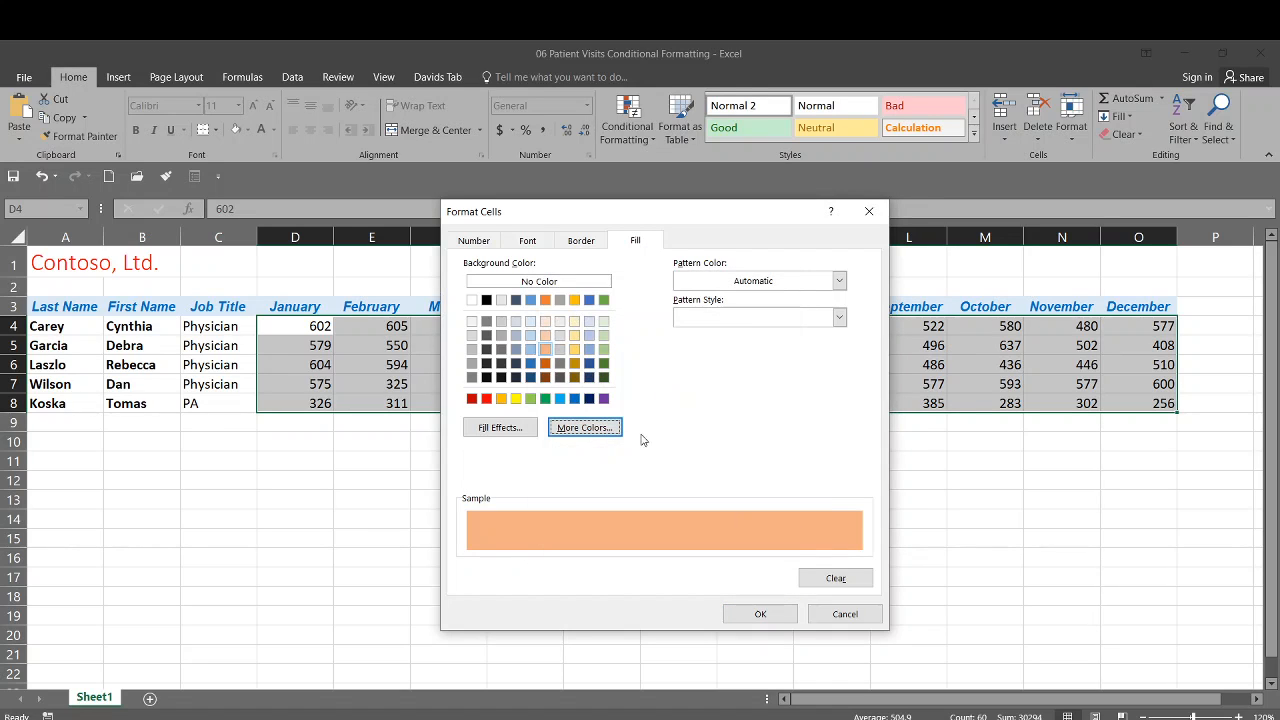
Set the rule's fill to the pink shade from the extended standard colors, starting from red.
{"action": "left_click", "coordinate": [486, 398]}
{"action": "left_click", "coordinate": [562, 428]}
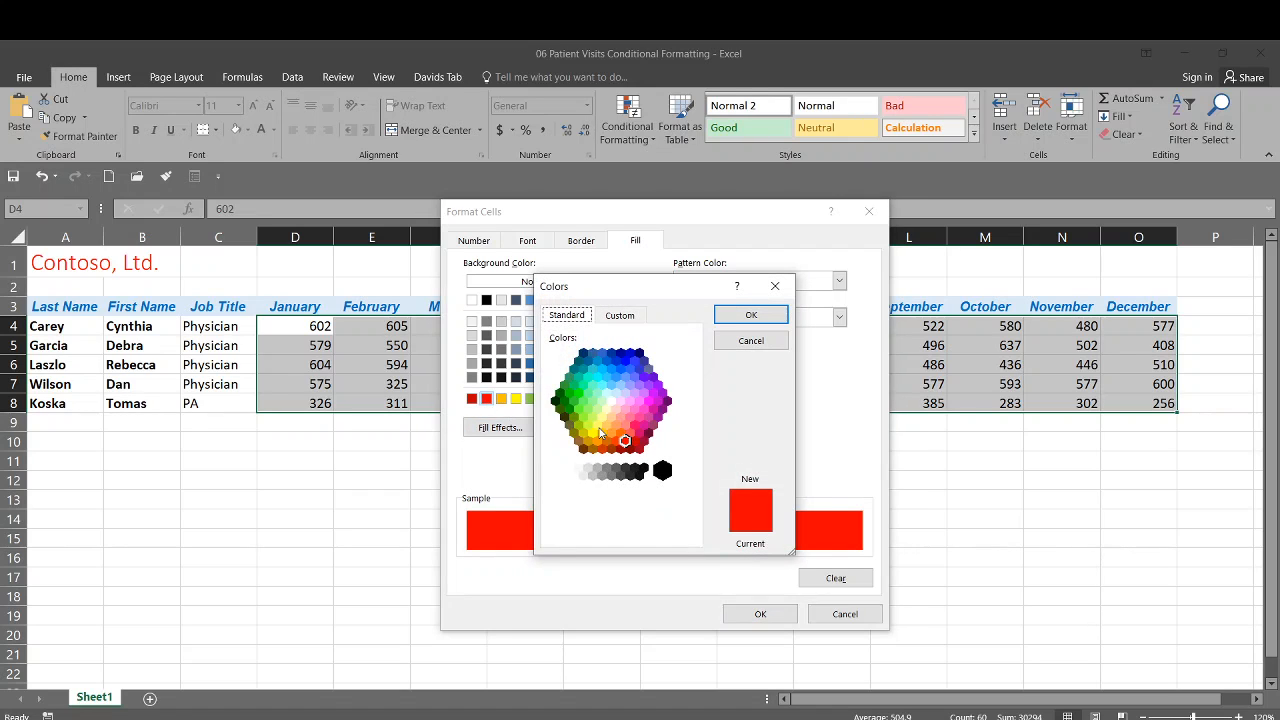
{"action": "left_click", "coordinate": [628, 416]}
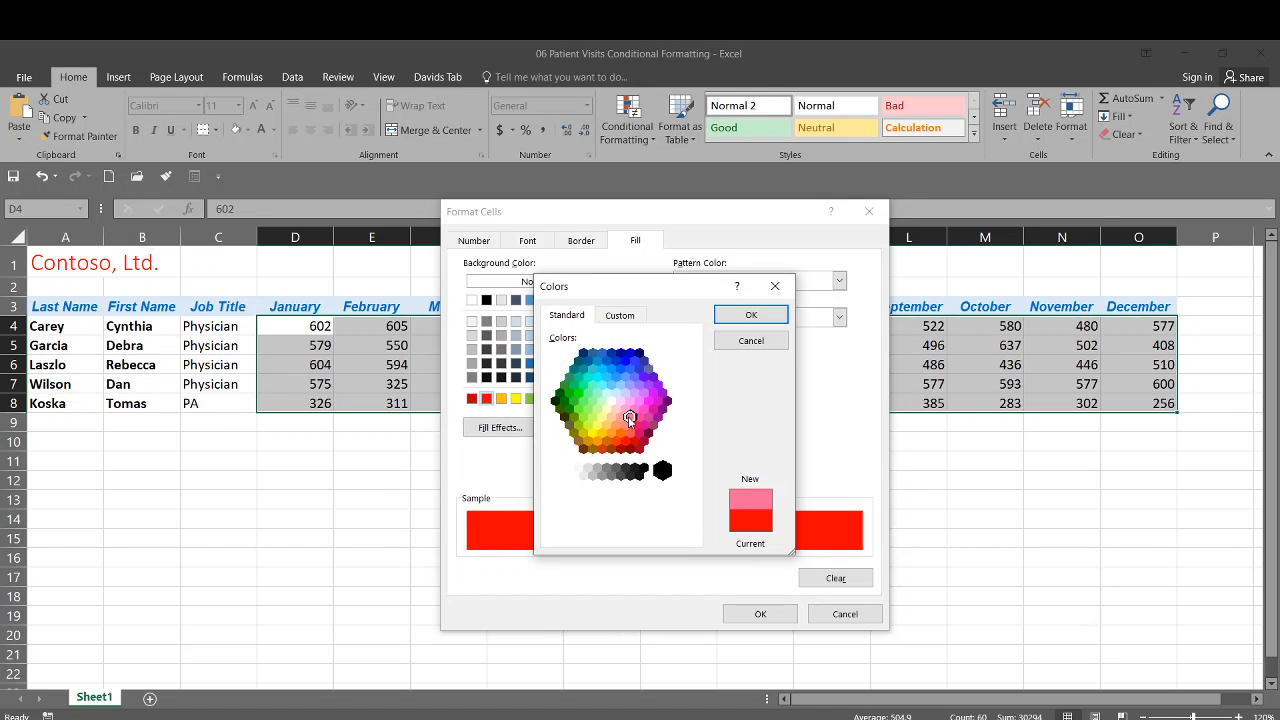
{"action": "left_click", "coordinate": [751, 315]}
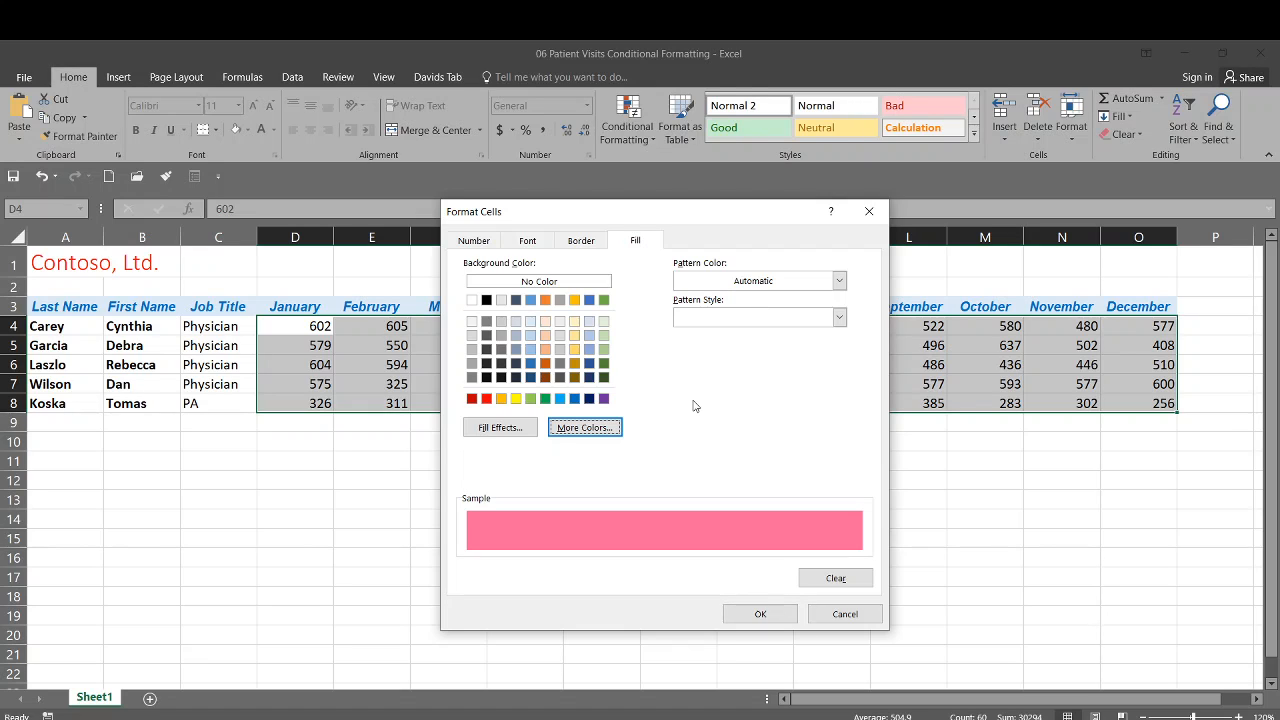
Confirm the pink fill and apply the top 10% rule to the monthly visit values in D4:O8.
{"action": "left_click", "coordinate": [758, 614]}
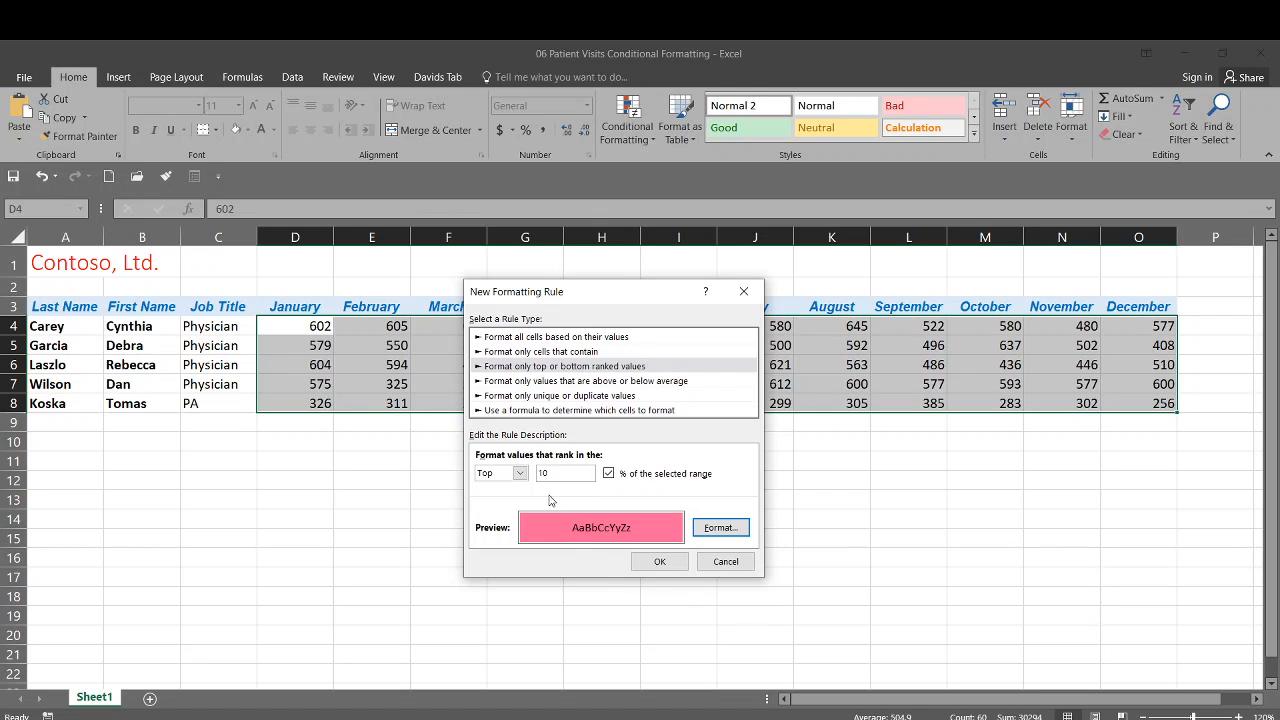
{"action": "left_click", "coordinate": [676, 564]}
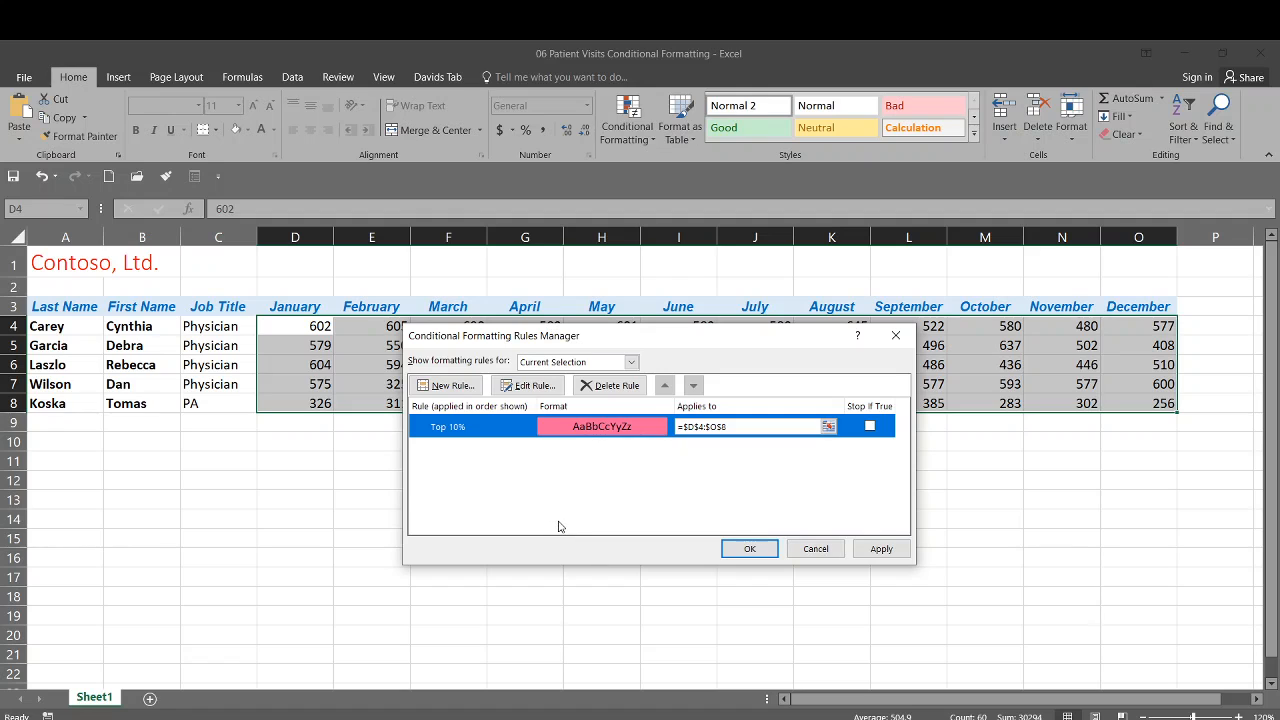
{"action": "left_click", "coordinate": [749, 548]}
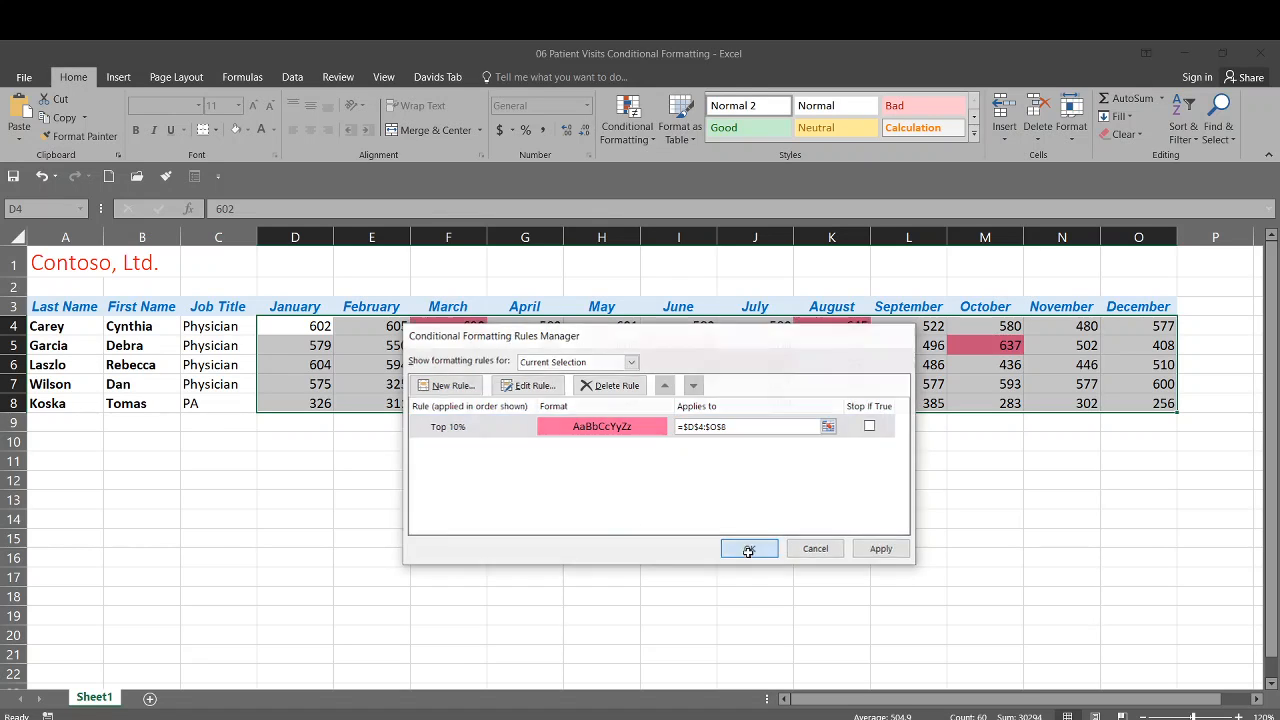
{"action": "left_click", "coordinate": [613, 551]}
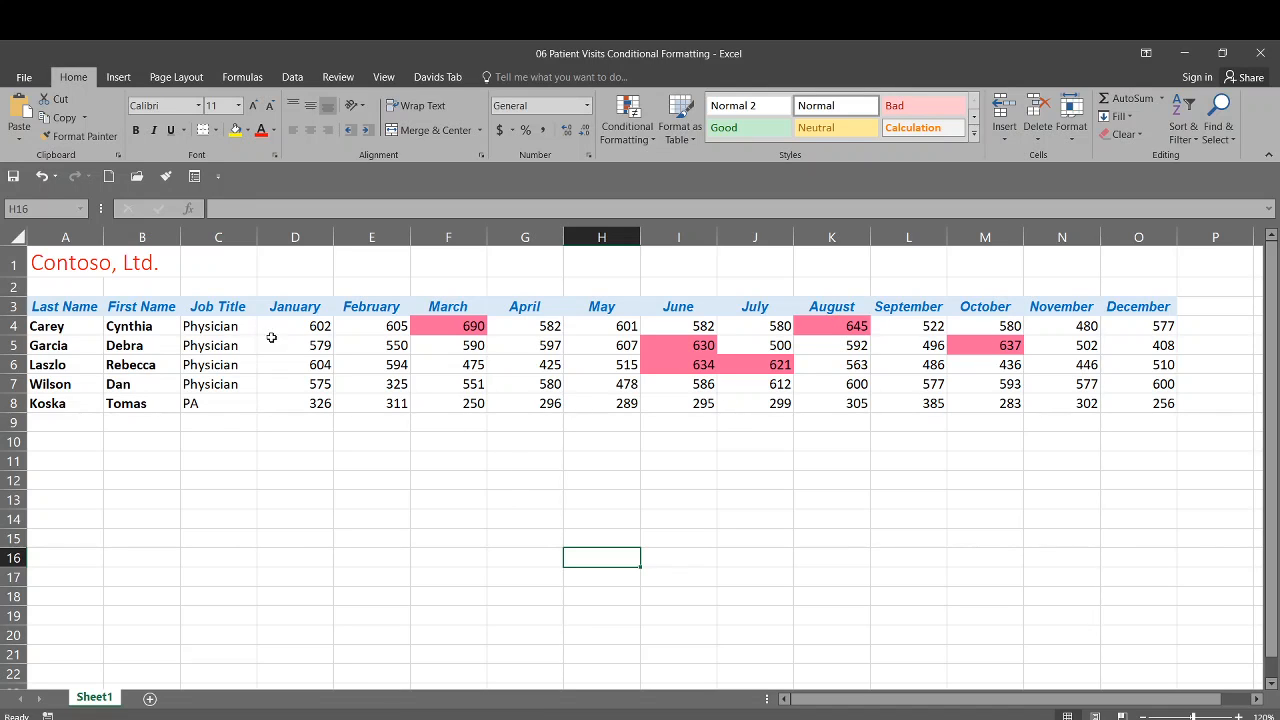
Create another conditional formatting rule for D4:O7 that formats only values ranked in the bottom 10% of the selected range.
{"action": "left_click_drag", "start_coordinate": [296, 329], "coordinate": [1097, 390]}
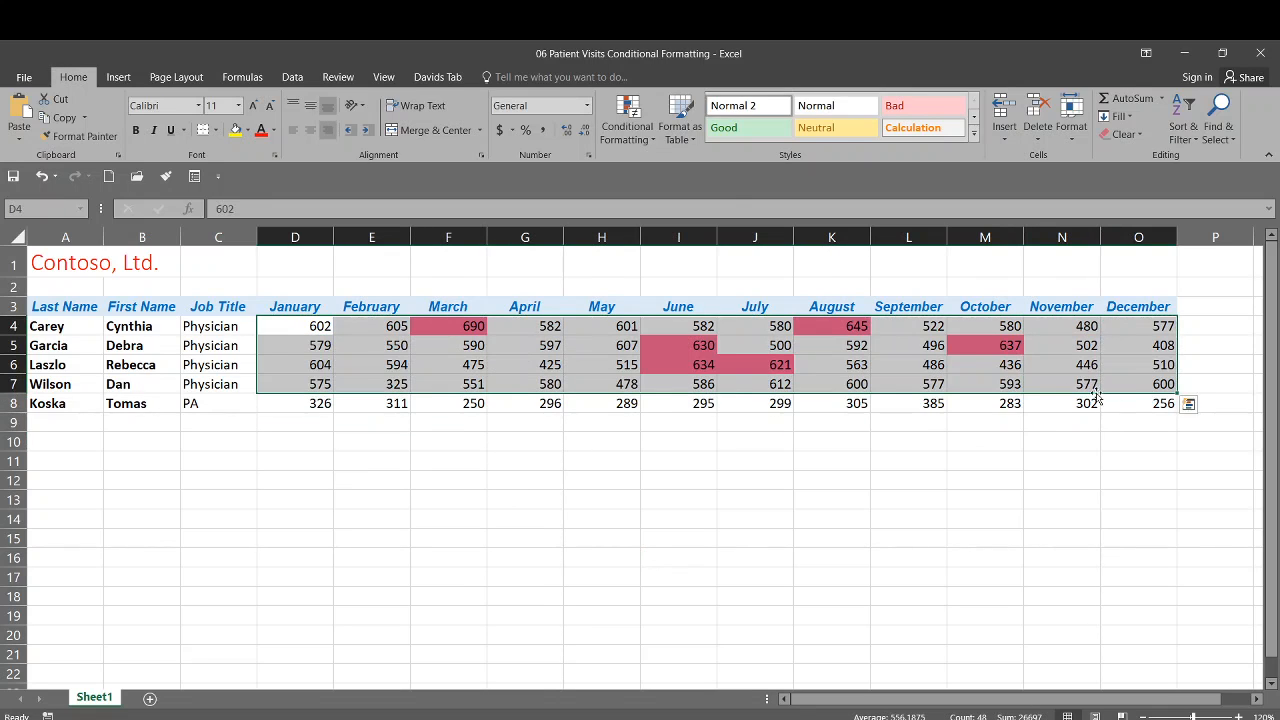
{"action": "left_click", "coordinate": [627, 138]}
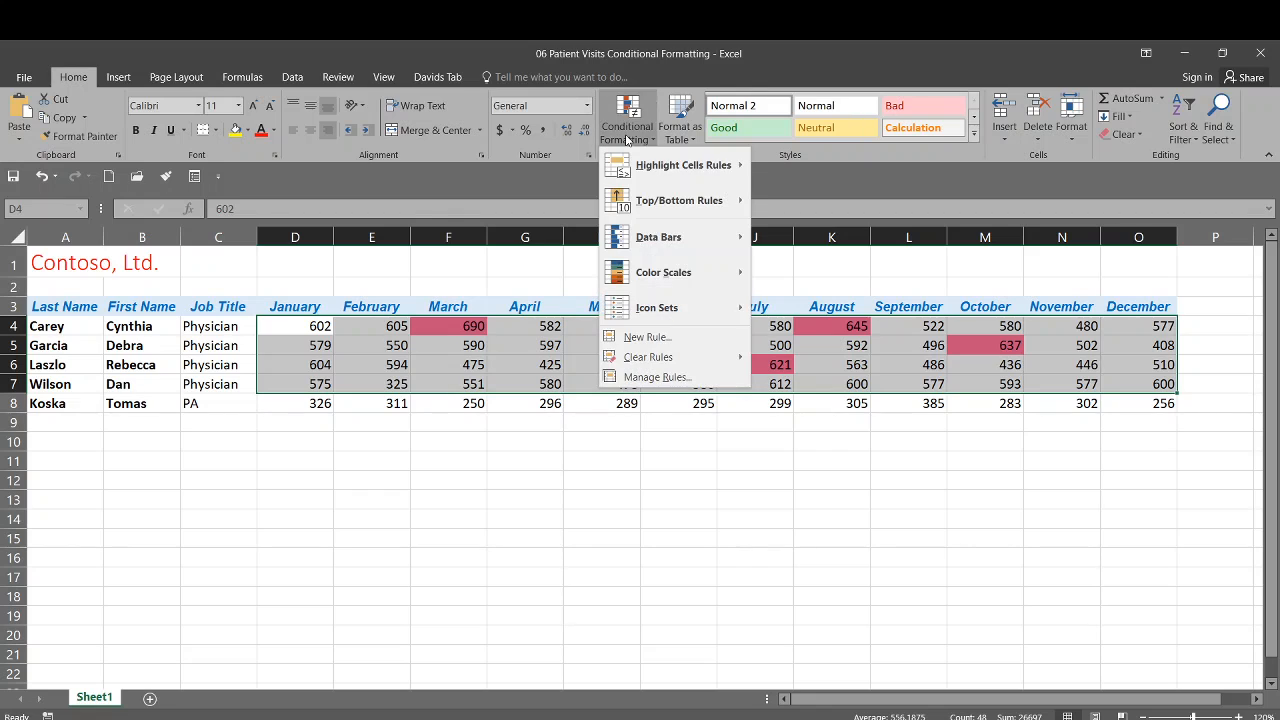
{"action": "left_click", "coordinate": [666, 378]}
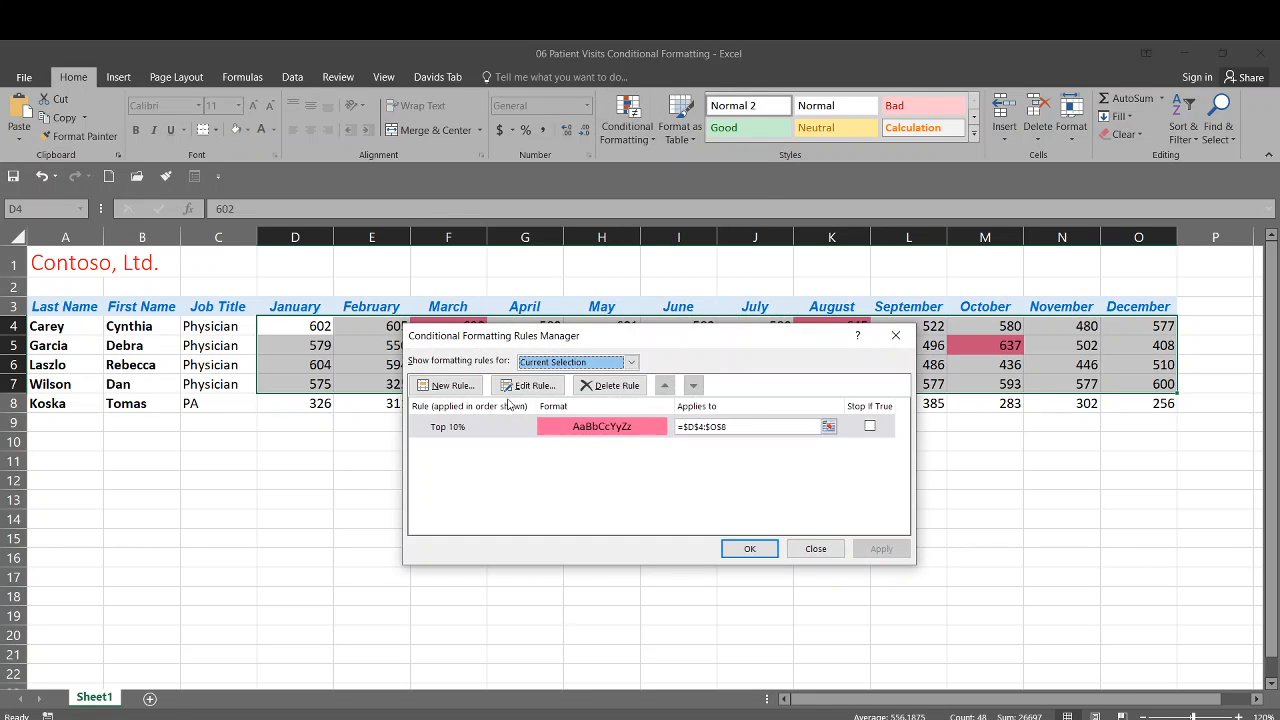
{"action": "left_click", "coordinate": [446, 386]}
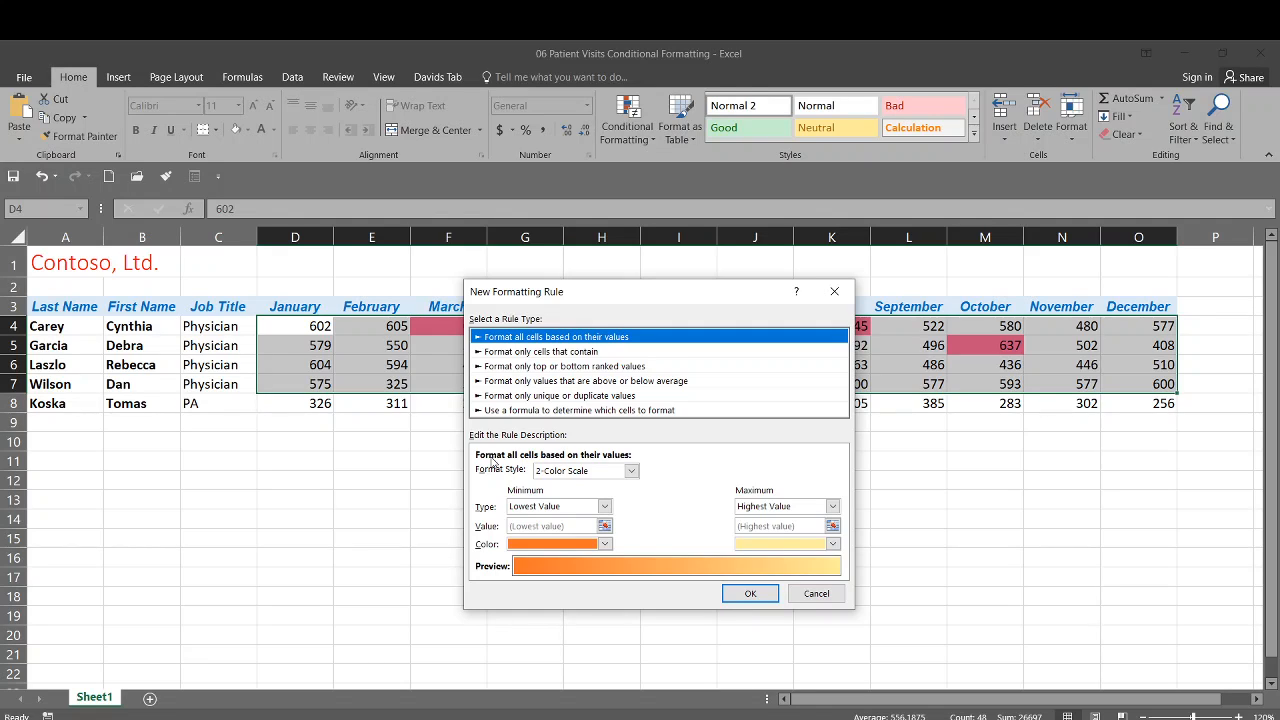
{"action": "left_click", "coordinate": [547, 366]}
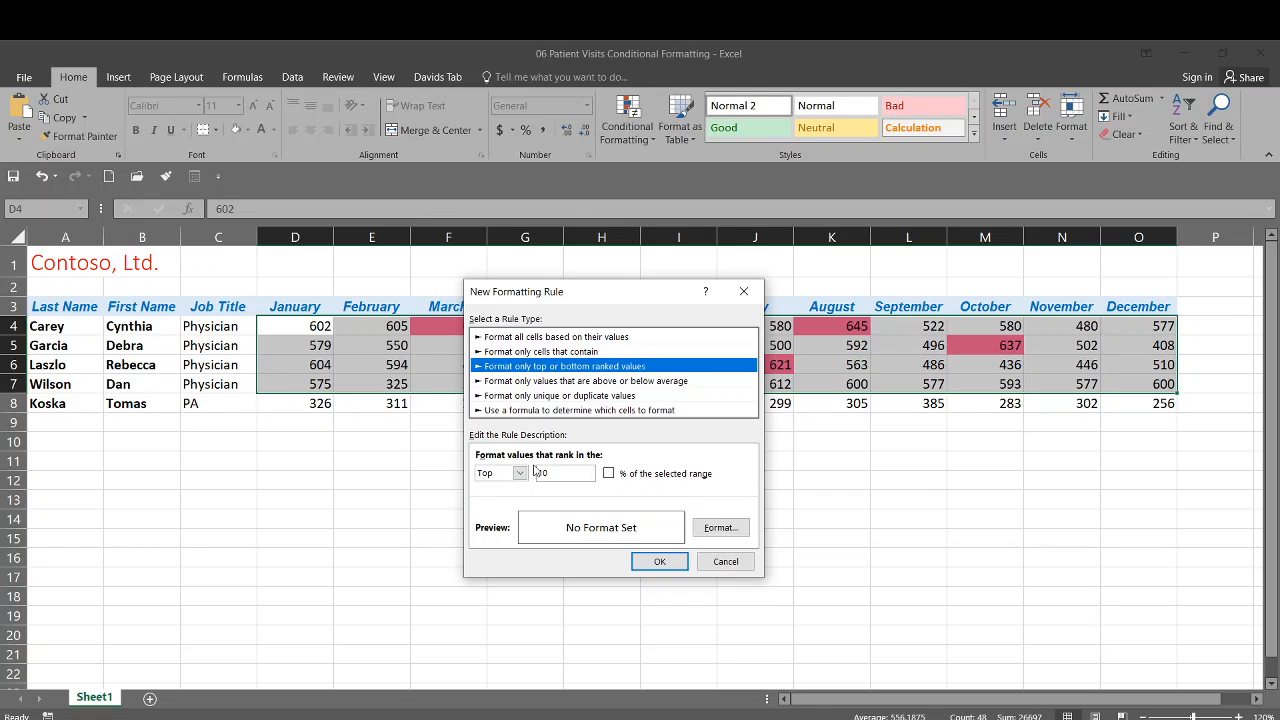
{"action": "left_click", "coordinate": [519, 473]}
{"action": "left_click", "coordinate": [515, 500]}
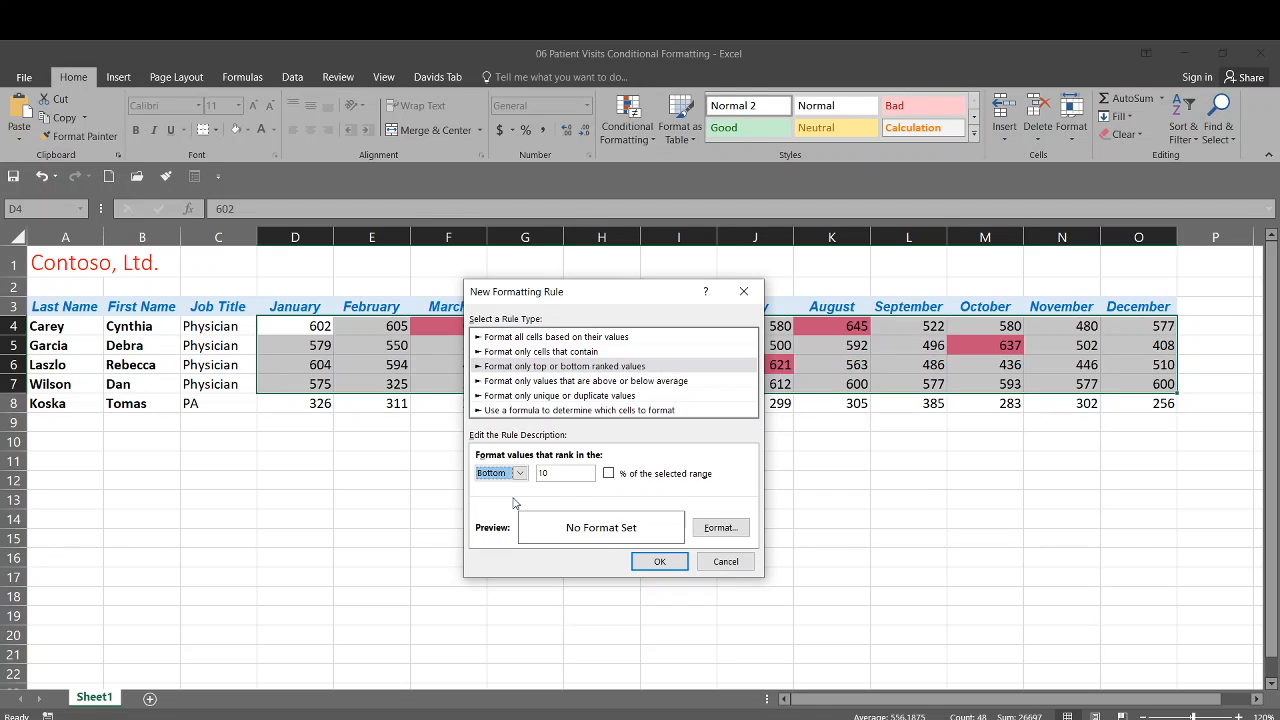
{"action": "left_click", "coordinate": [608, 474]}
Give the bottom 10% rule a bright yellow fill from the extended standard colors and apply it to the sheet.
{"action": "left_click", "coordinate": [716, 527]}
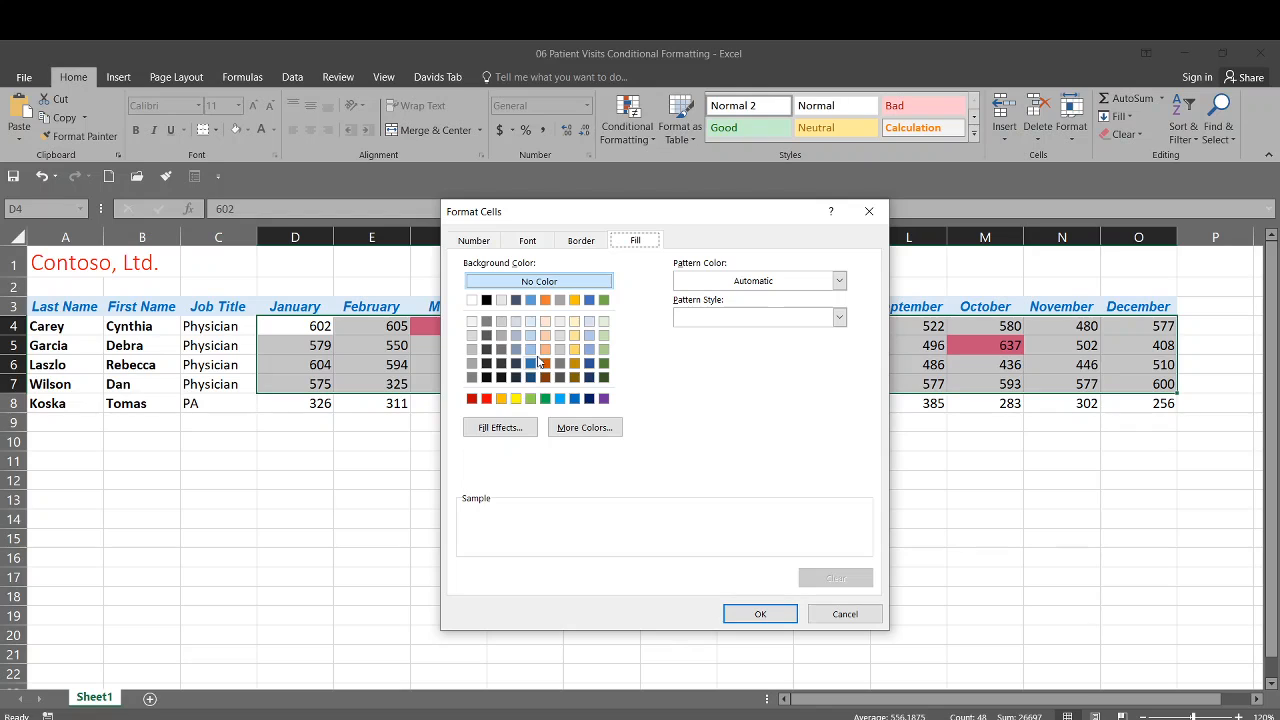
{"action": "left_click", "coordinate": [585, 427]}
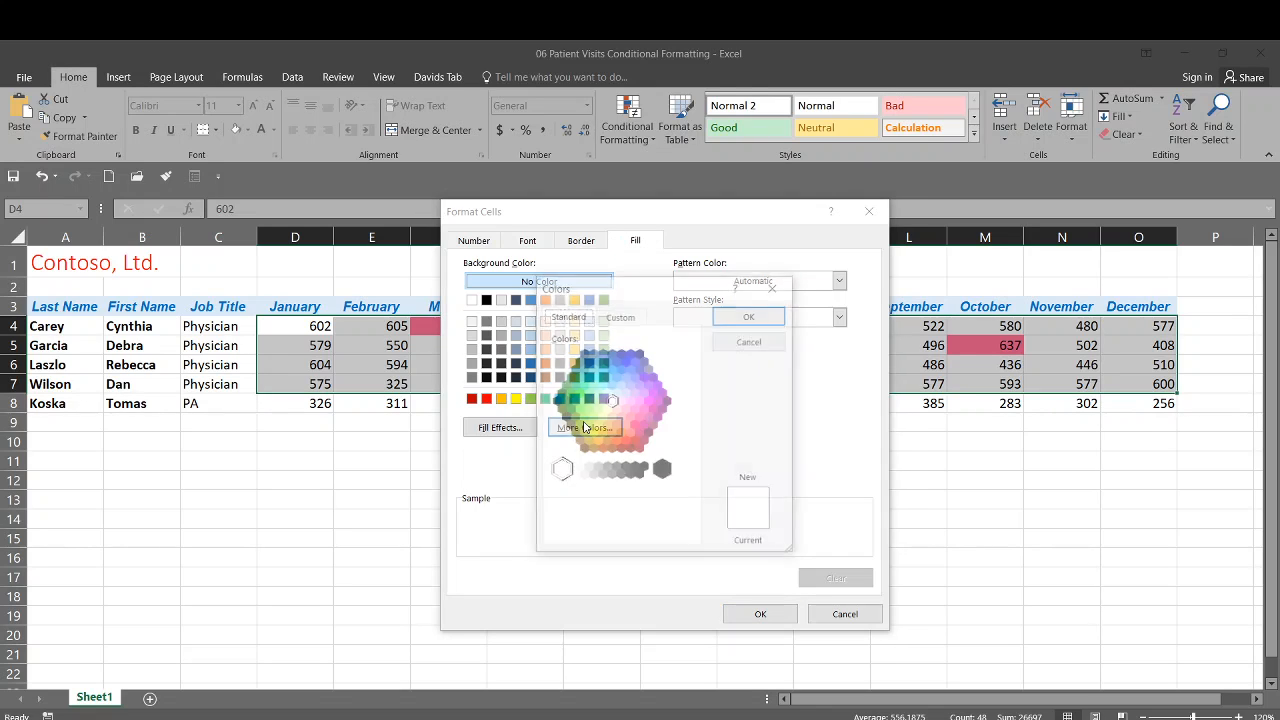
{"action": "left_click", "coordinate": [597, 427]}
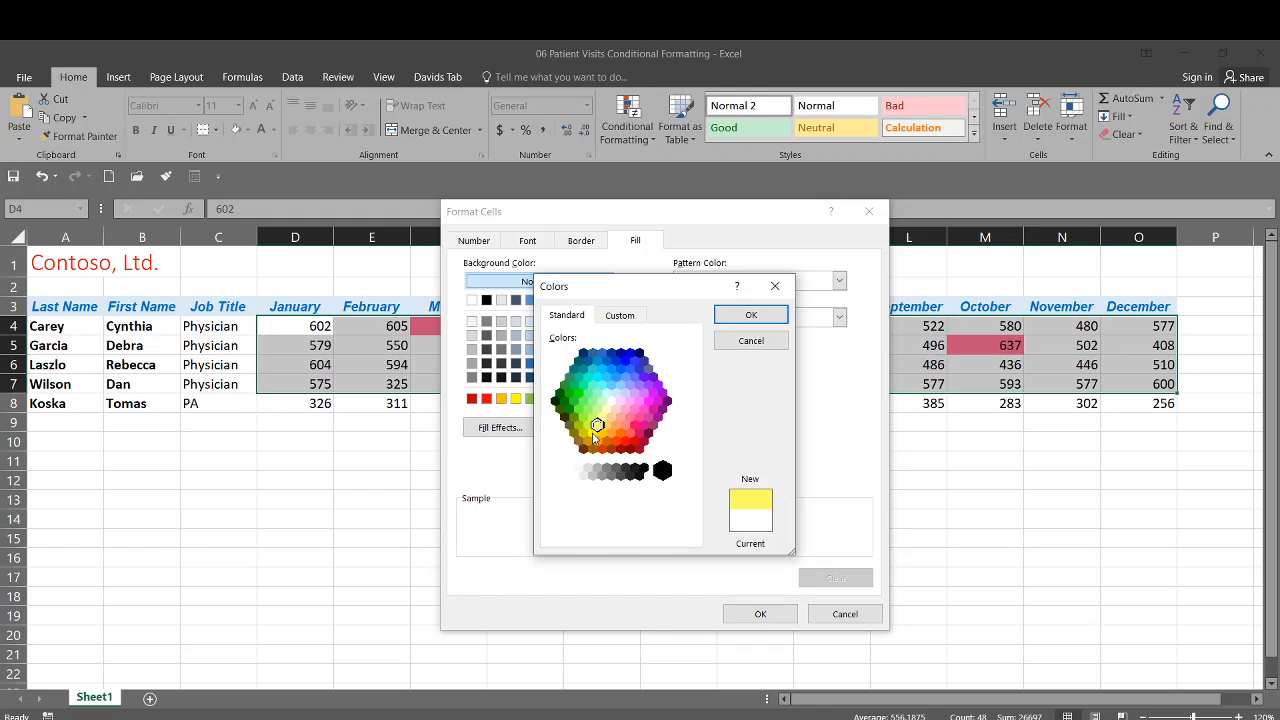
{"action": "left_click", "coordinate": [592, 433]}
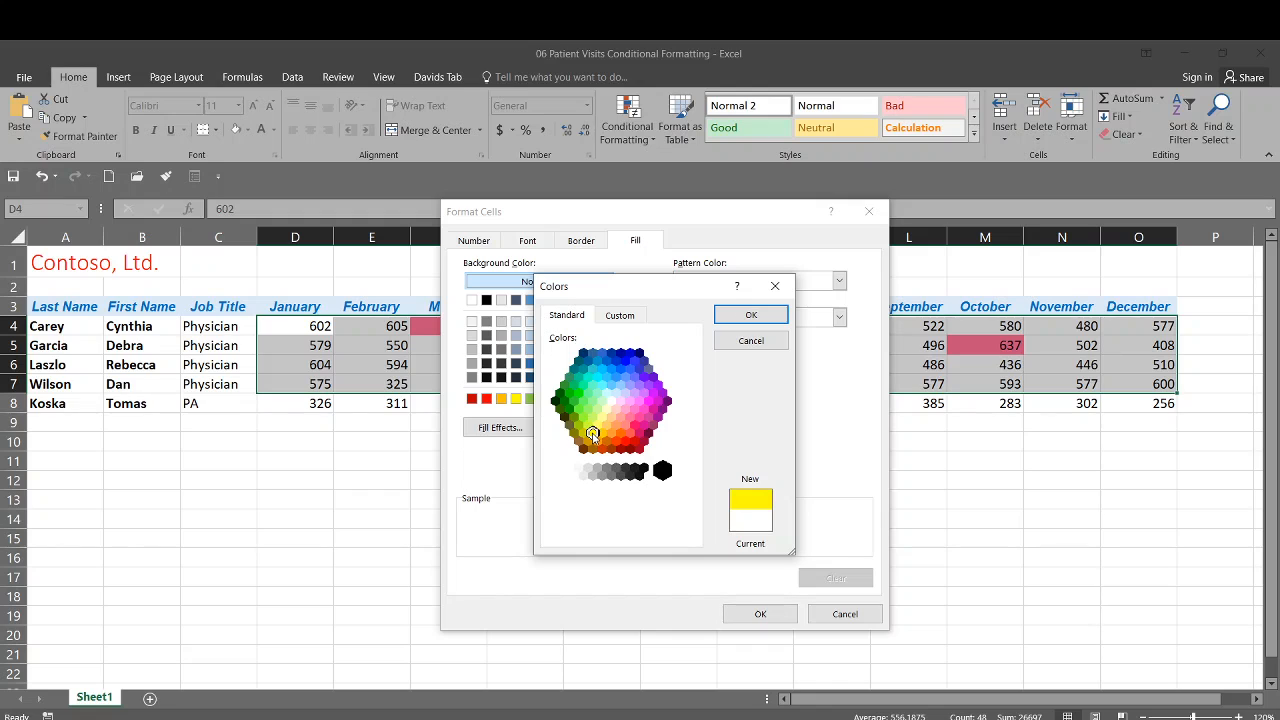
{"action": "left_click", "coordinate": [742, 314]}
{"action": "left_click", "coordinate": [760, 614]}
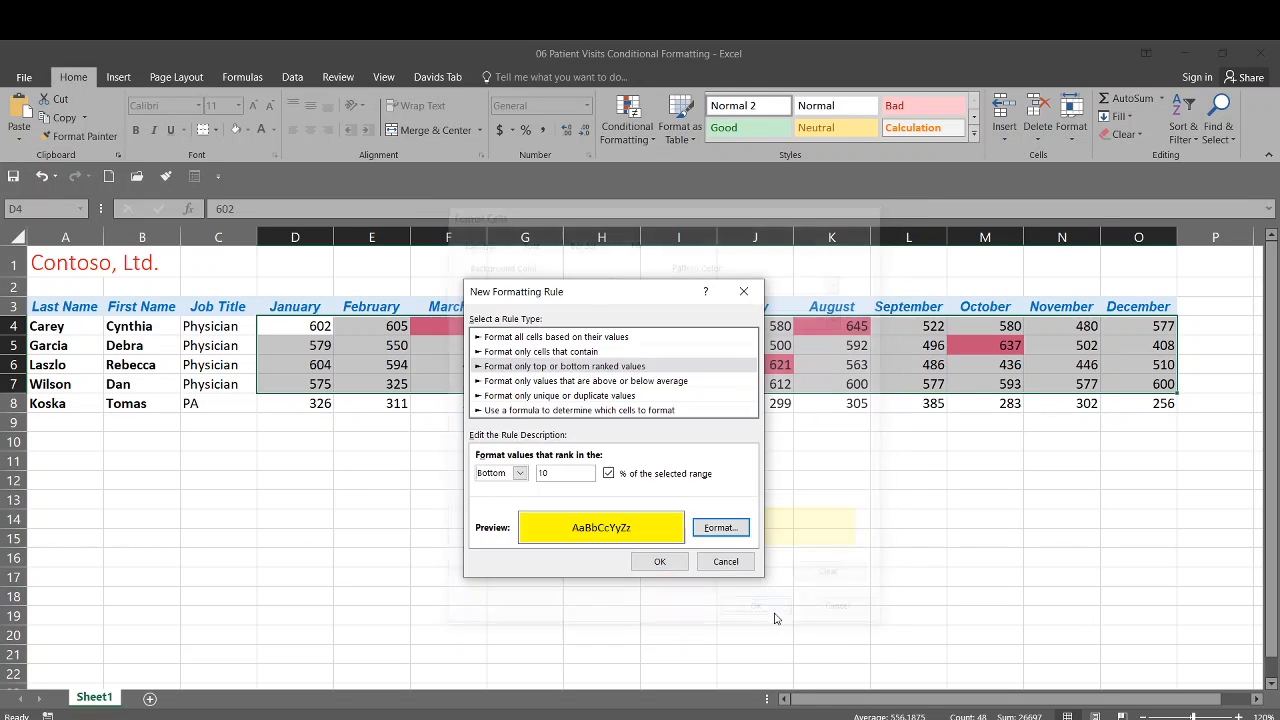
{"action": "left_click", "coordinate": [660, 561]}
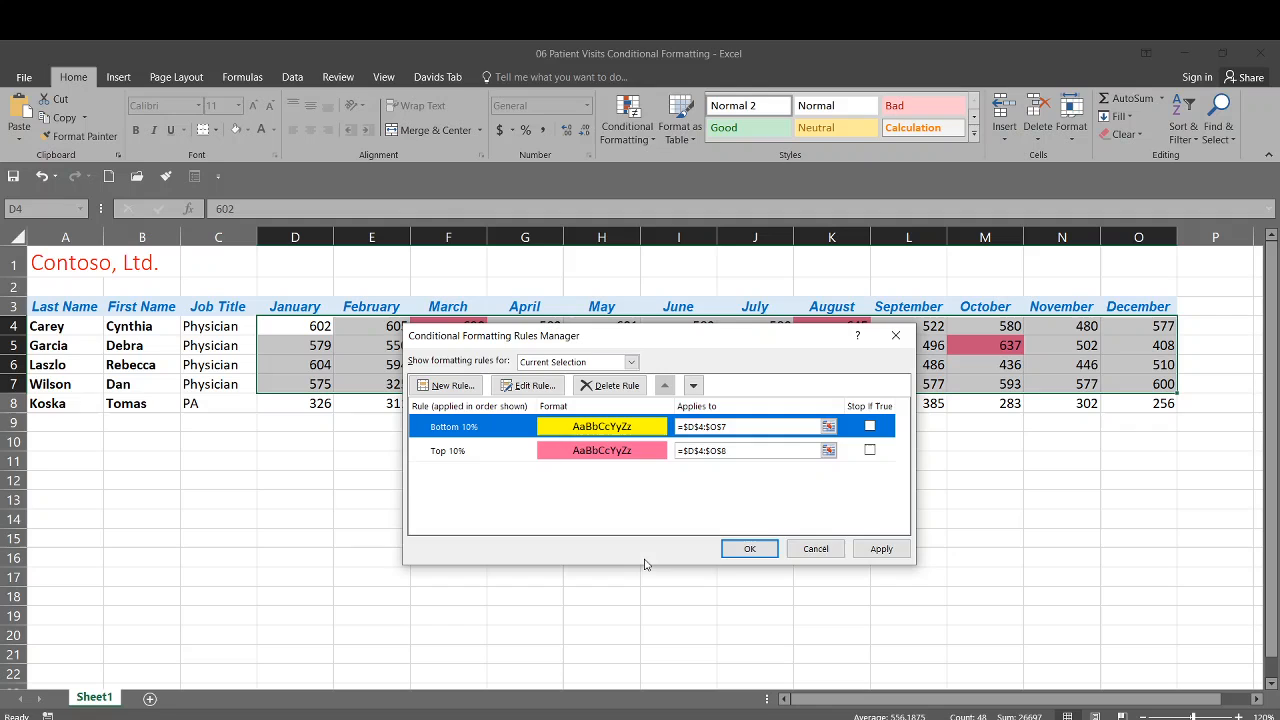
{"action": "left_click", "coordinate": [735, 549]}
{"action": "left_click", "coordinate": [636, 532]}
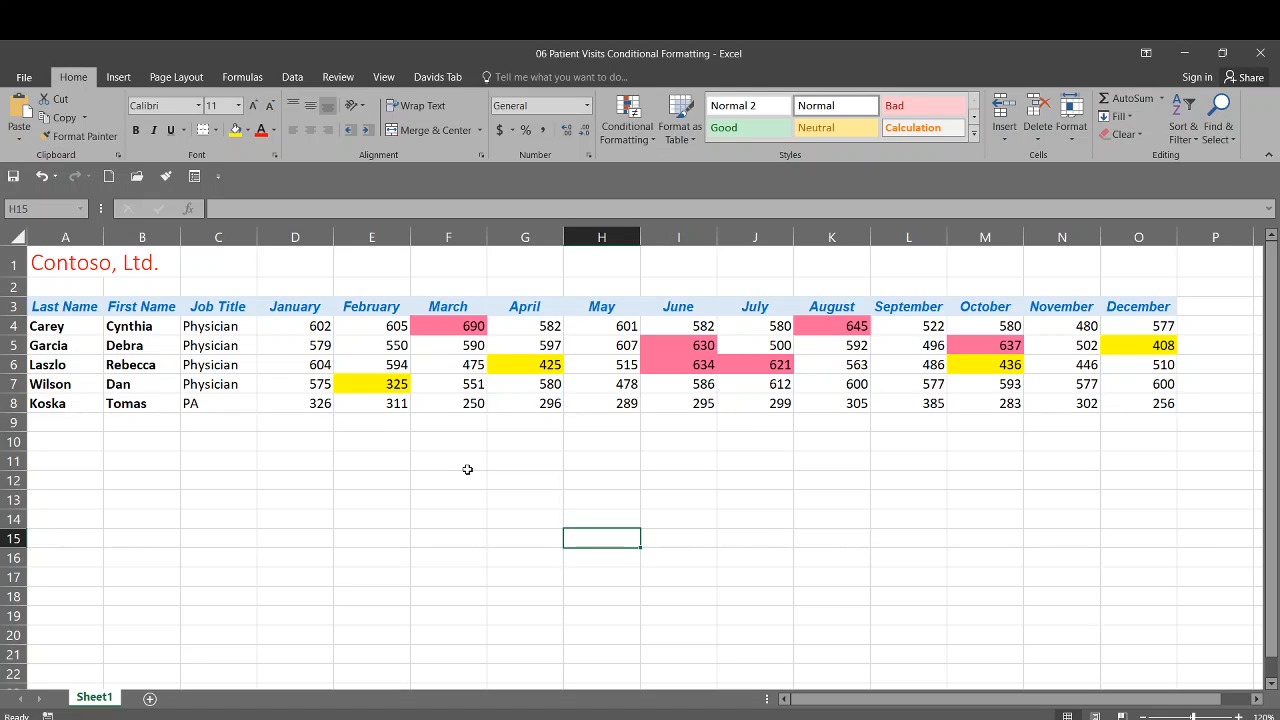
Add a 2-Color Scale rule for D4:O8 that formats all cells from lowest to highest value with the default orange-to-yellow colors.
{"action": "left_click_drag", "start_coordinate": [280, 330], "coordinate": [1185, 420]}
{"action": "left_click", "coordinate": [627, 118]}
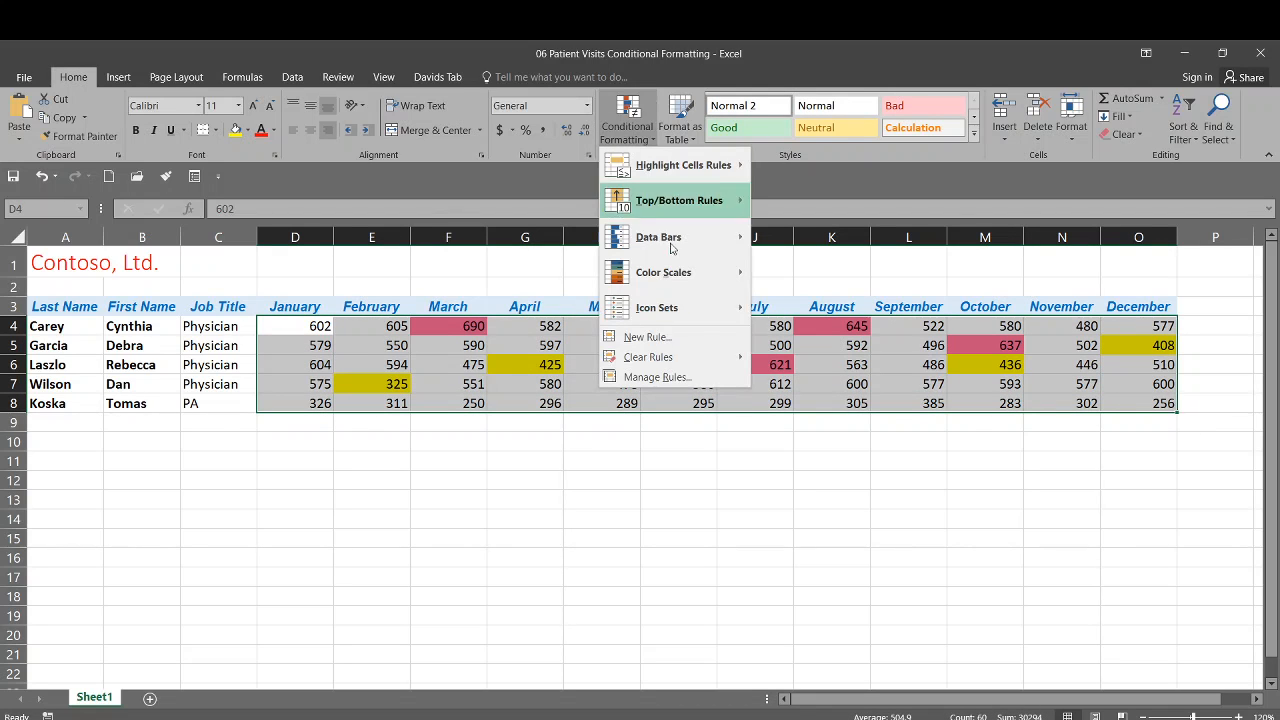
{"action": "left_click", "coordinate": [693, 380]}
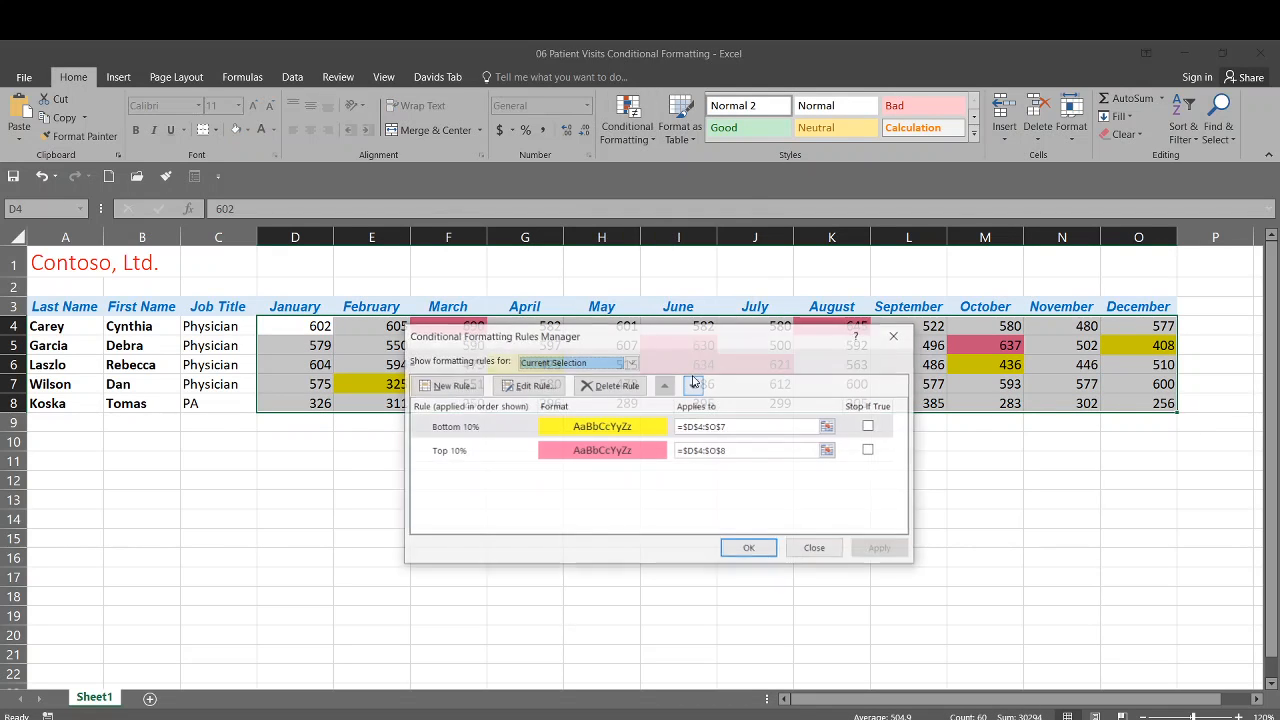
{"action": "left_click", "coordinate": [462, 387]}
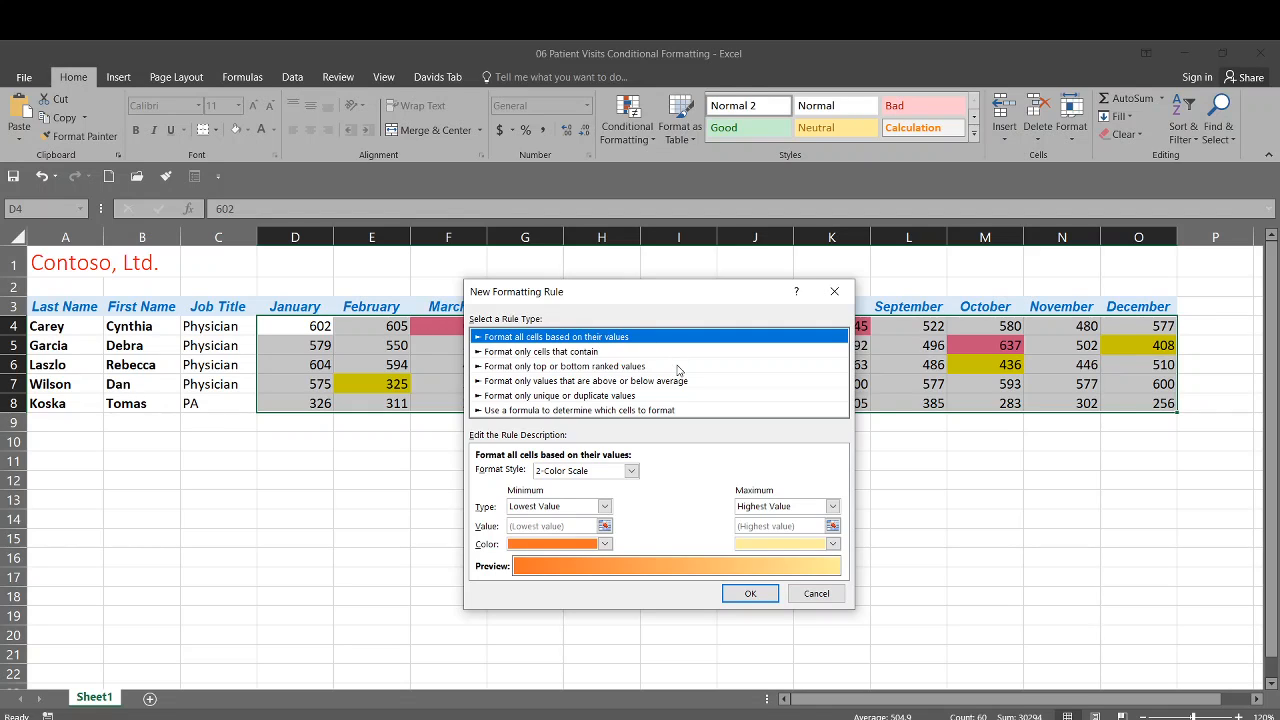
{"action": "left_click", "coordinate": [748, 594]}
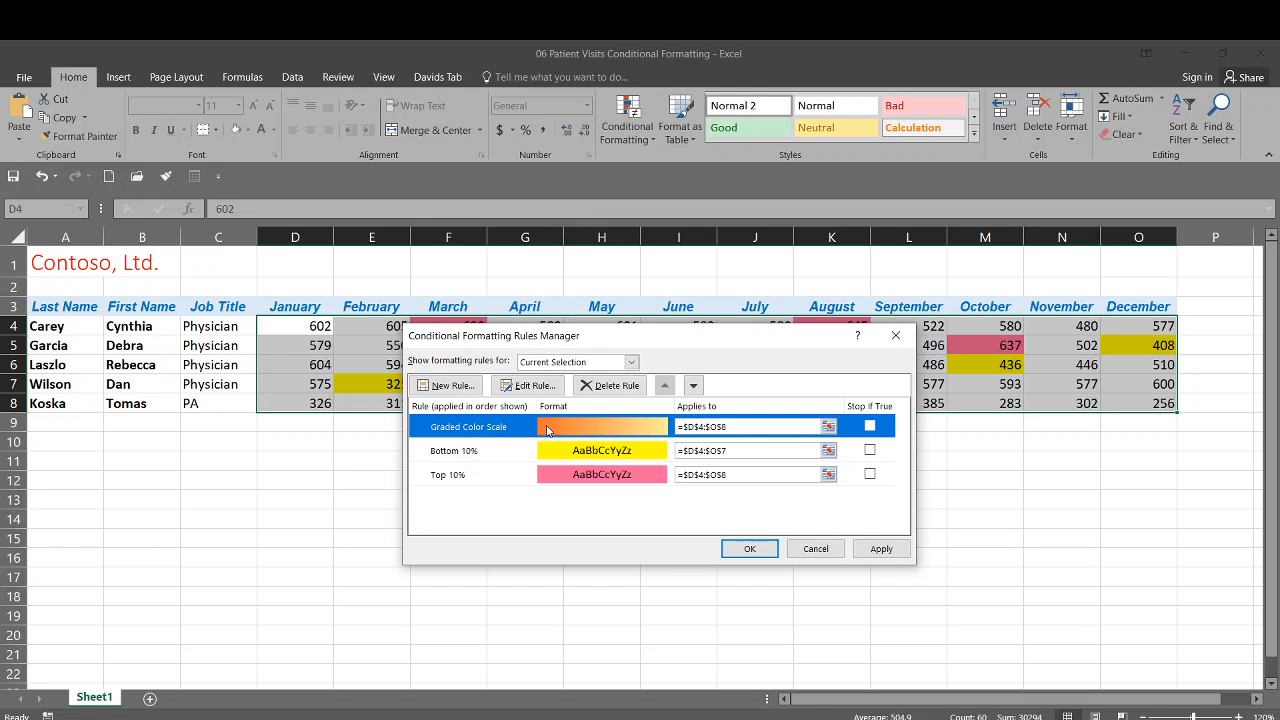
Delete the graded color scale rule and accept the remaining rules.
{"action": "left_click", "coordinate": [603, 386]}
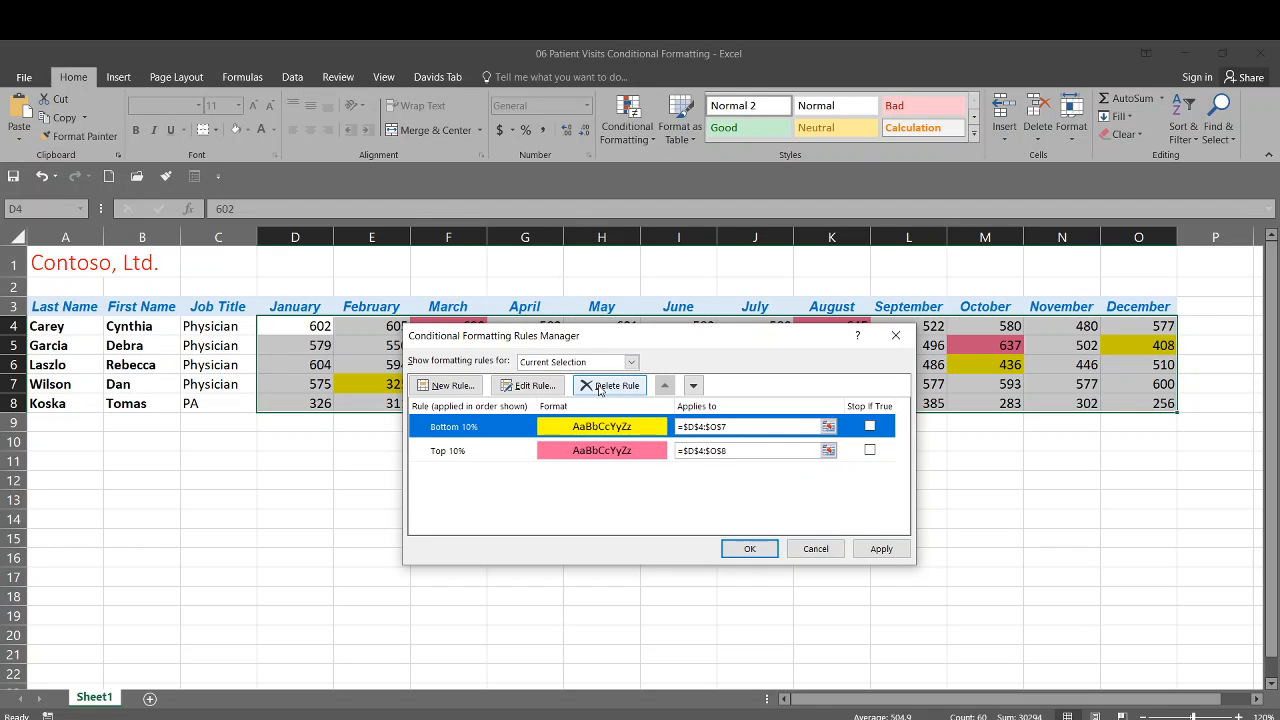
{"action": "left_click", "coordinate": [748, 548]}
{"action": "left_click", "coordinate": [720, 545]}
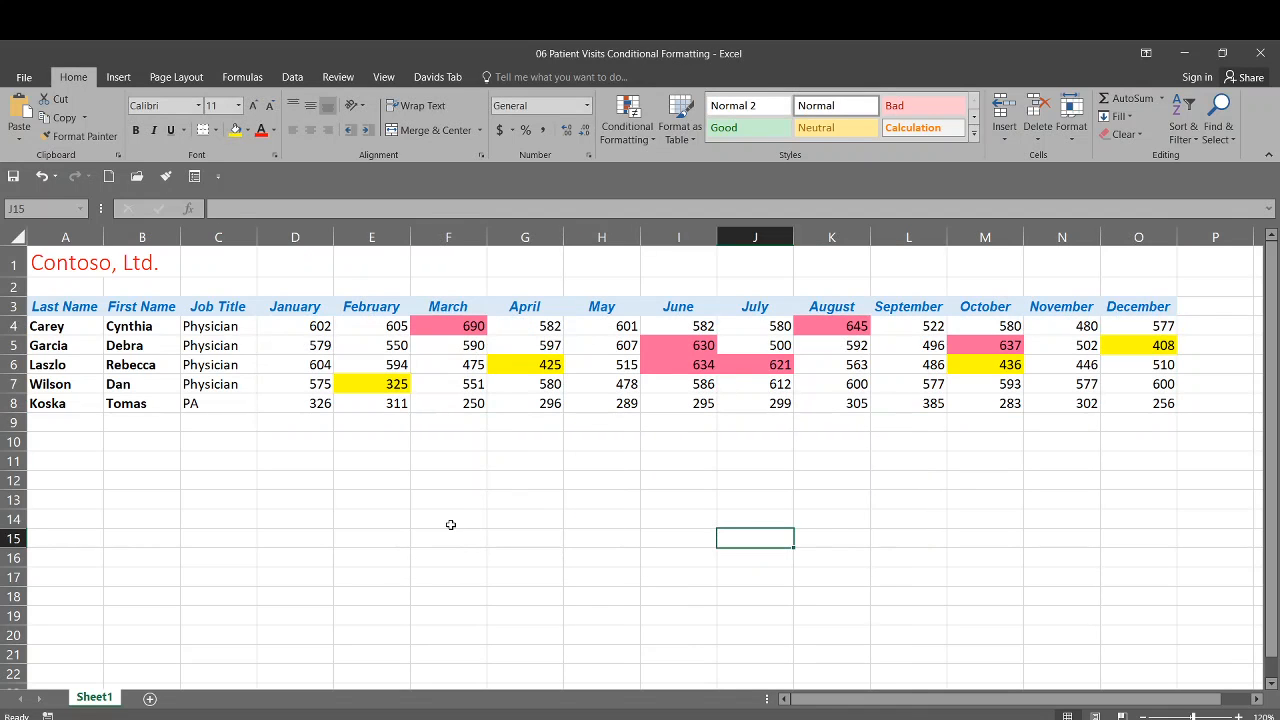